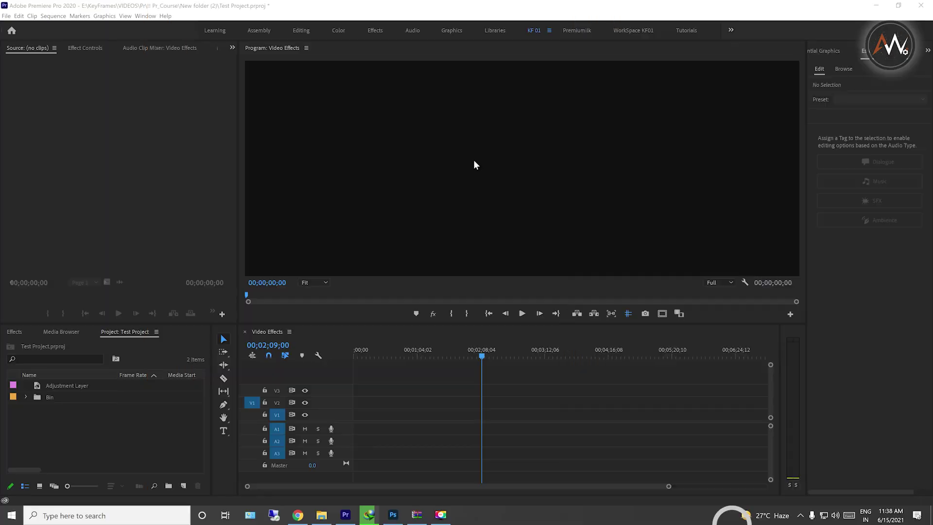
# Create a white (FFFFFF) color matte at 1920 x 1080, 29.97 fps drop-frame, with the name Color Matte
pyautogui.click(145, 445)
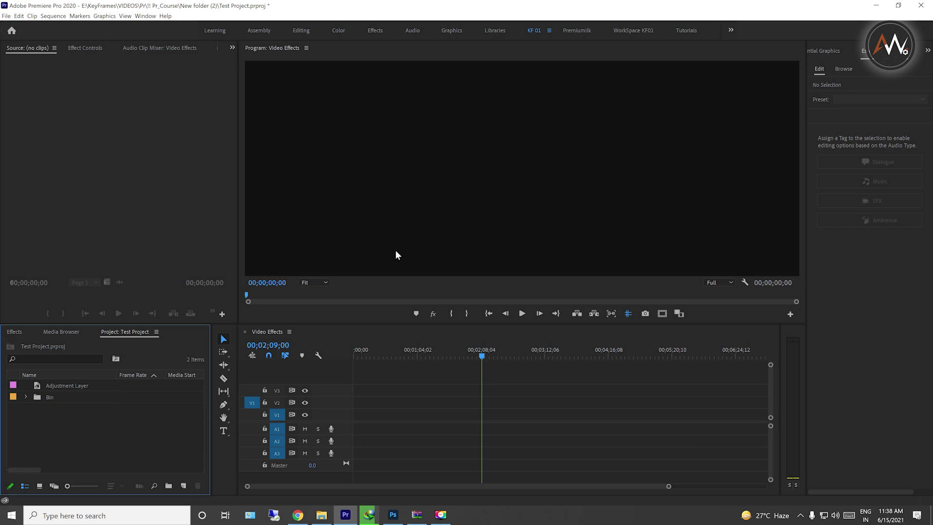
pyautogui.rightClick(104, 435)
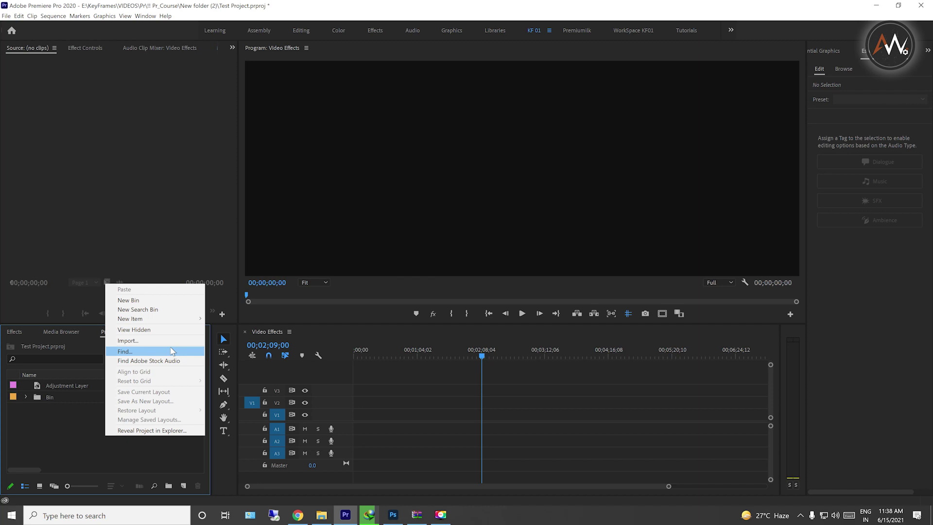
pyautogui.moveTo(188, 322)
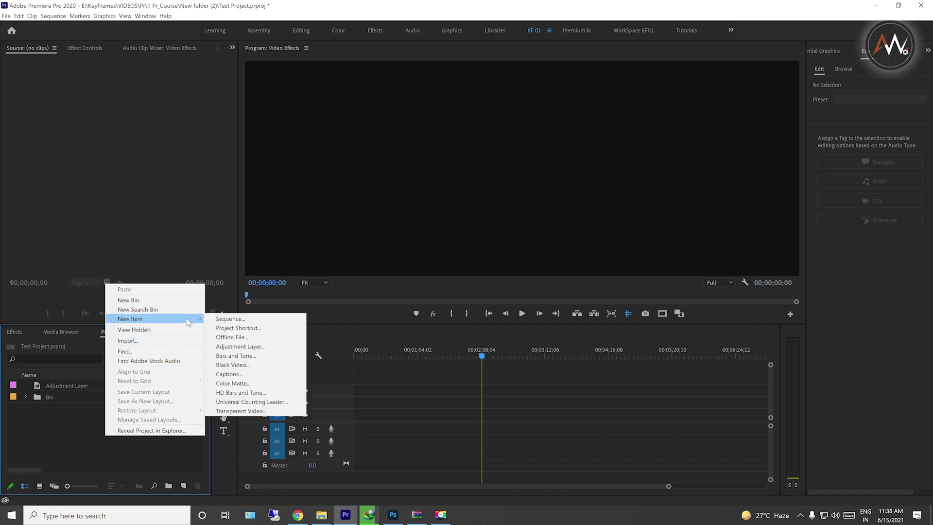
pyautogui.click(240, 384)
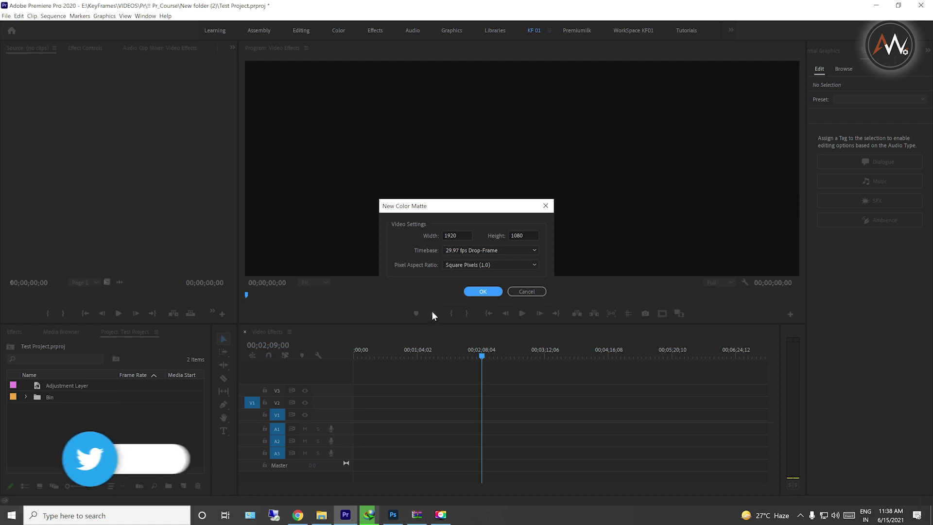
pyautogui.click(476, 290)
pyautogui.moveTo(420, 289); pyautogui.dragTo(345, 378)
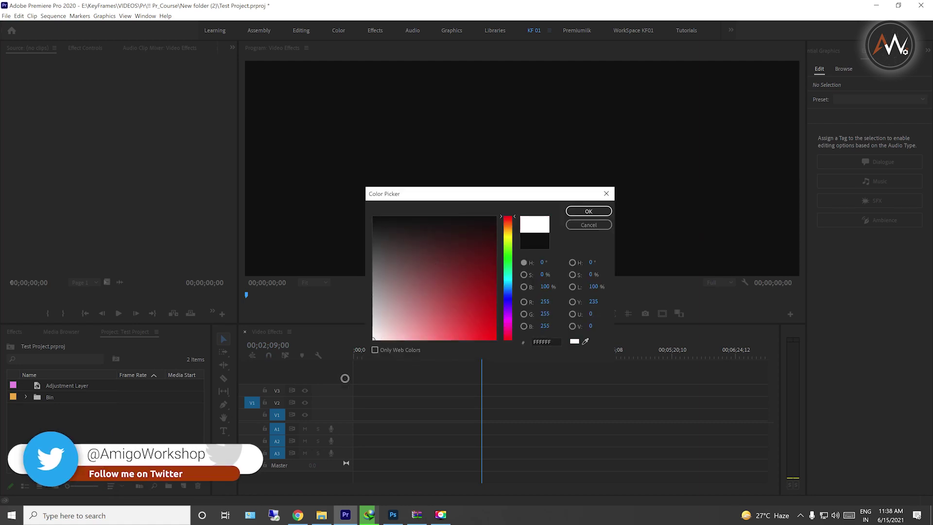
pyautogui.click(576, 213)
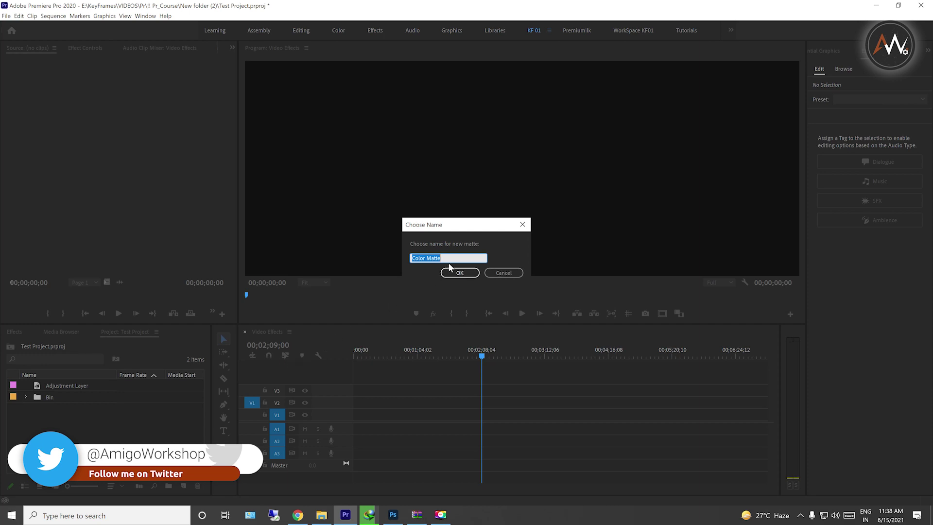
pyautogui.click(455, 274)
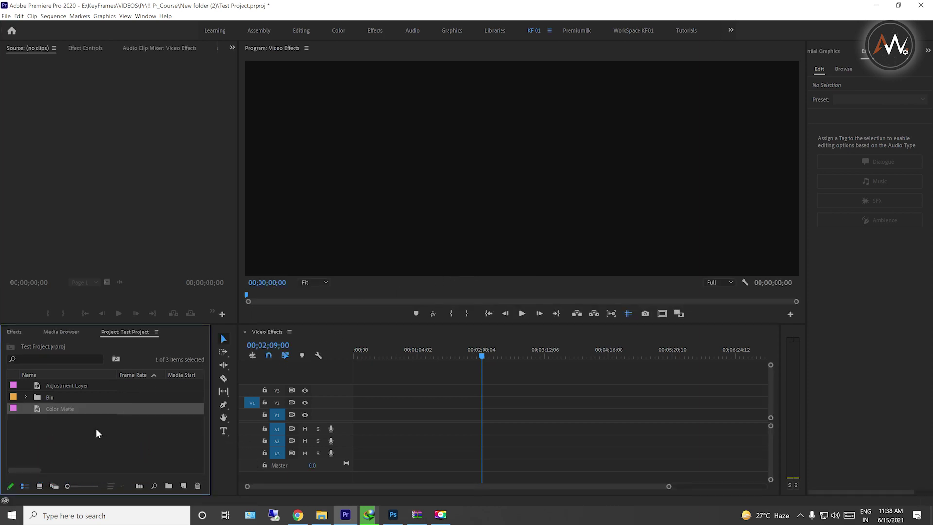
# Place the color matte on video track V1 starting at the beginning of the Video Effects sequence
pyautogui.click(76, 430)
pyautogui.moveTo(52, 409); pyautogui.dragTo(544, 239)
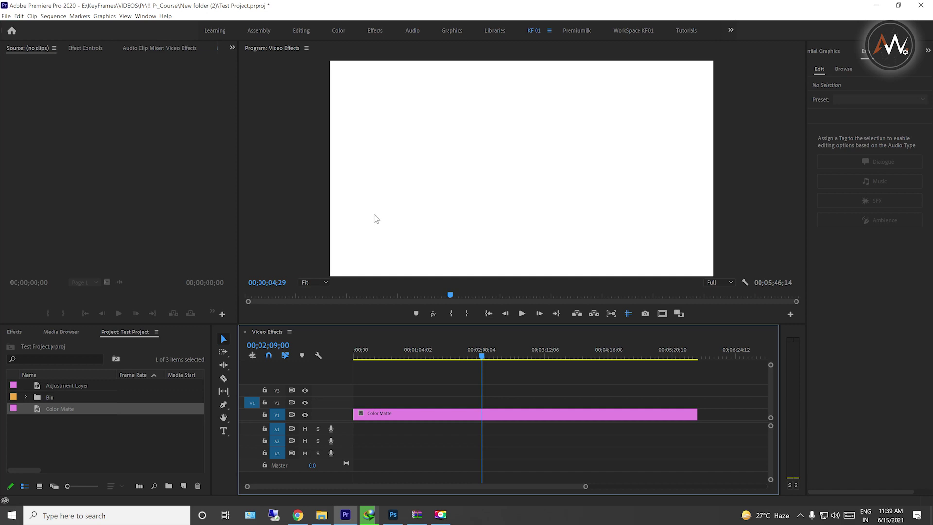
pyautogui.click(142, 435)
# Add a text layer reading WELCOME near the middle of the frame with a near-black fill
pyautogui.click(223, 431)
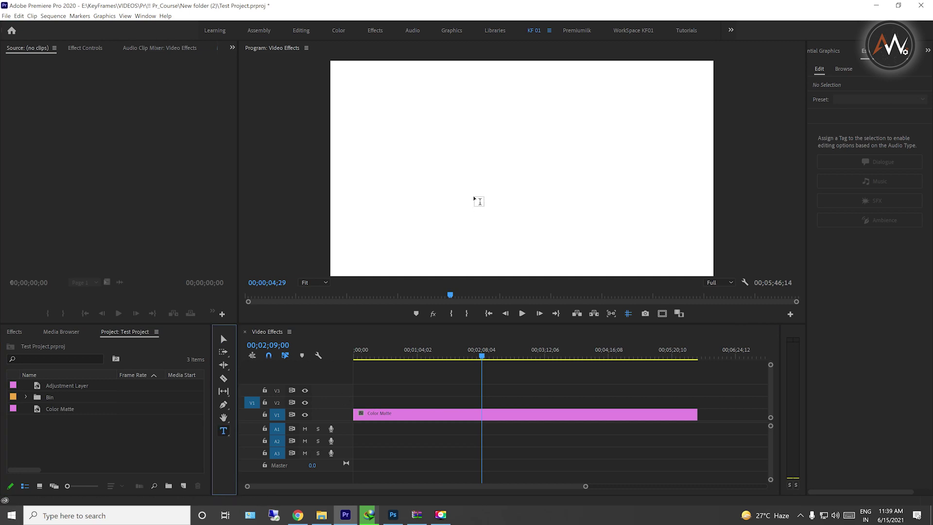
pyautogui.click(488, 176)
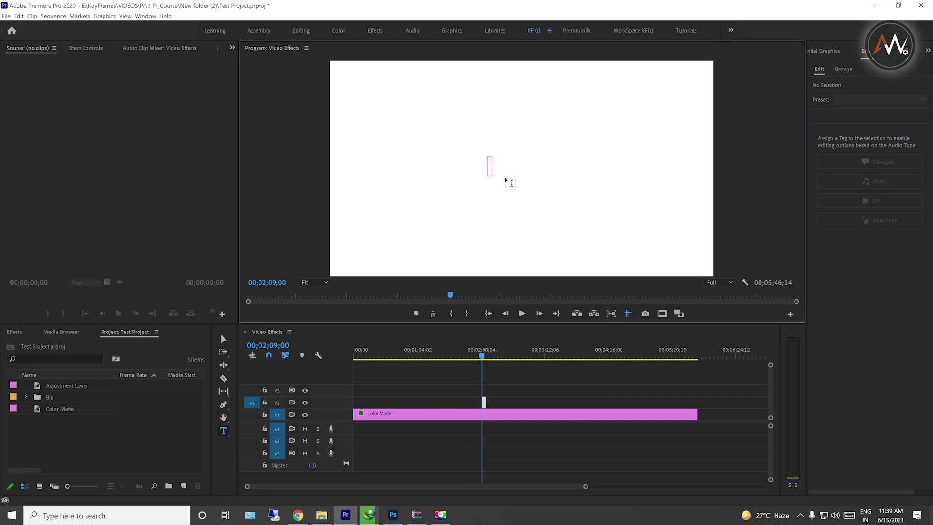
pyautogui.click(826, 51)
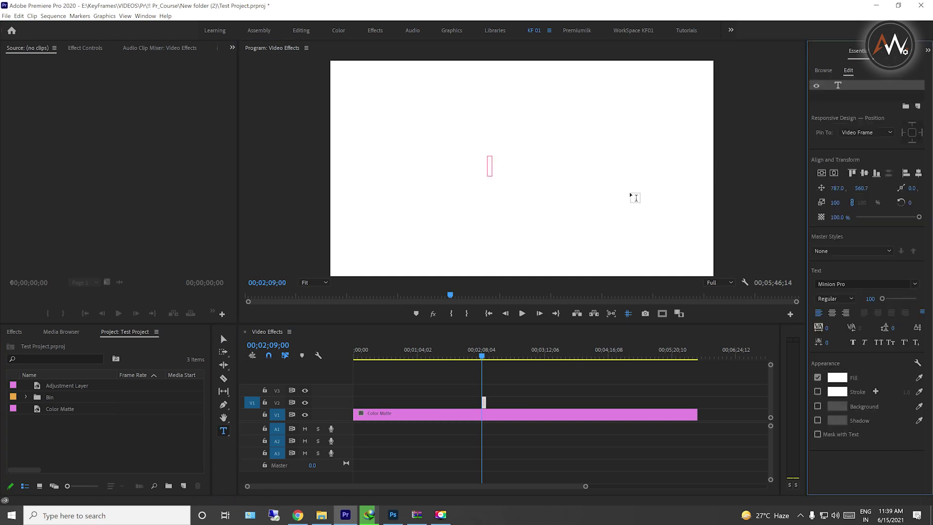
pyautogui.click(836, 378)
pyautogui.click(387, 231)
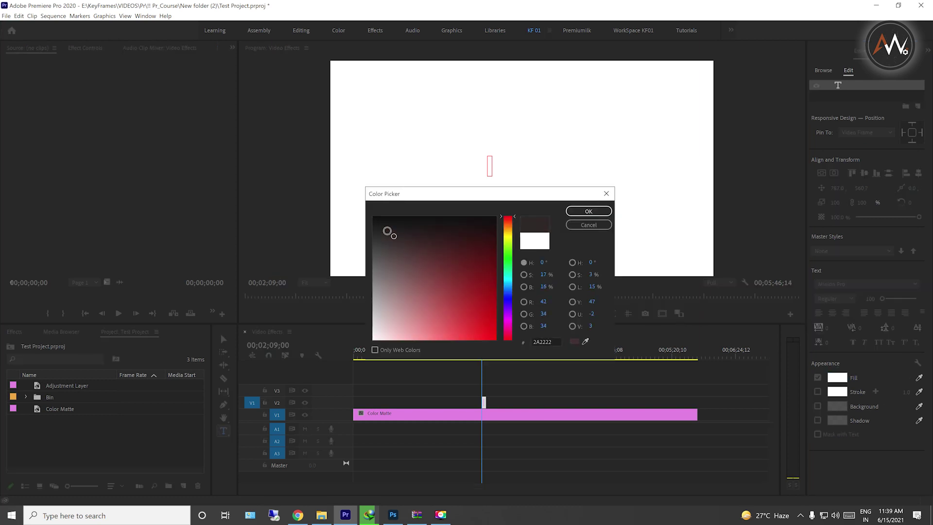
pyautogui.click(589, 211)
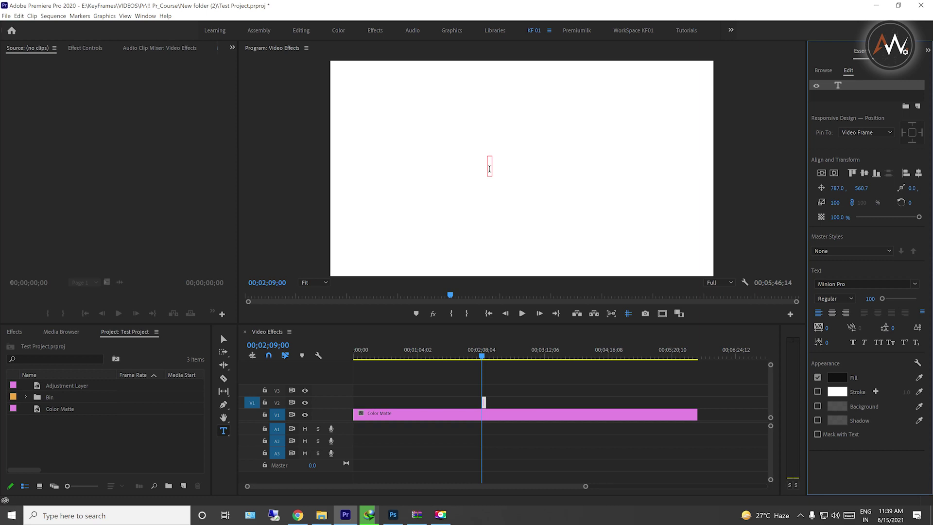
pyautogui.click(490, 168)
pyautogui.write('WELCOME')
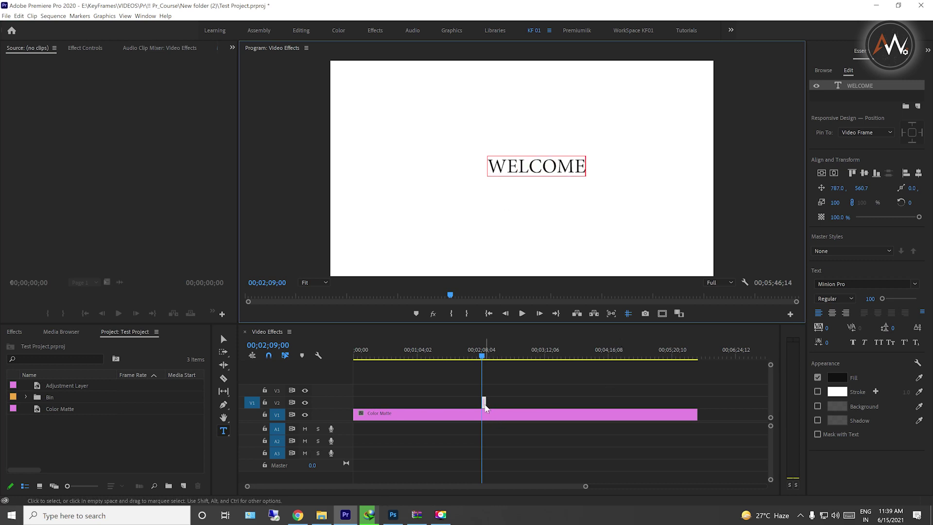
# Place the WELCOME clip at the start of V2, about 55 seconds long, and set the playhead to 00;00;39;01
pyautogui.moveTo(485, 403); pyautogui.dragTo(408, 402)
pyautogui.click(522, 354)
pyautogui.click(392, 353)
pyautogui.click(384, 415)
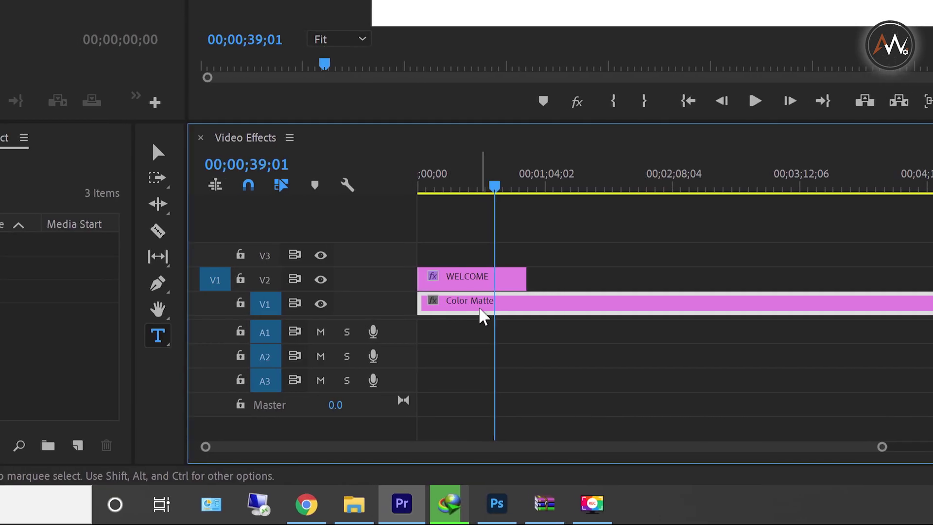
pyautogui.click(474, 277)
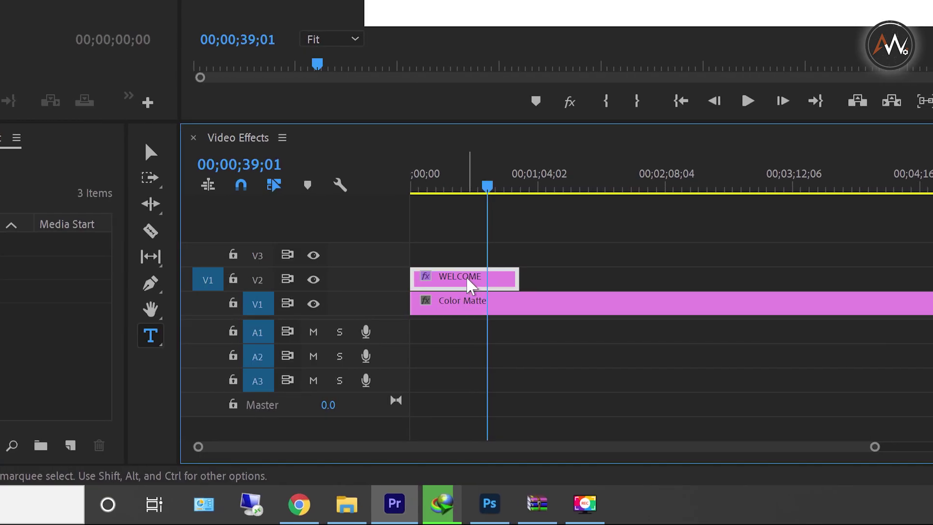
pyautogui.click(461, 306)
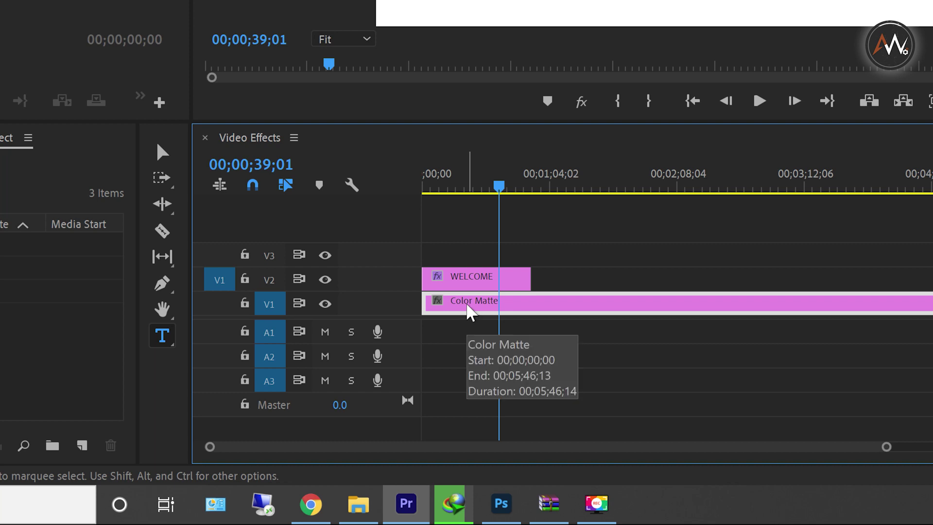
# Center the WELCOME text layer both horizontally and vertically in the frame
pyautogui.click(471, 275)
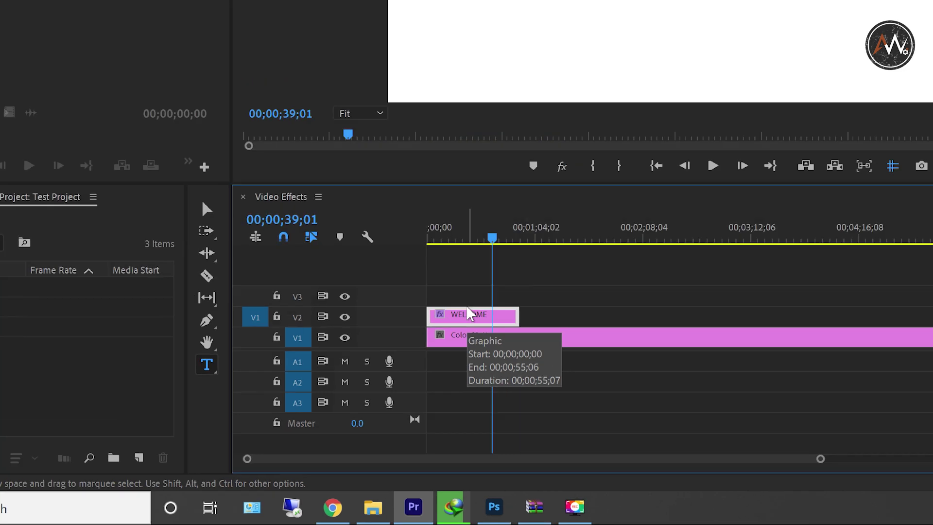
pyautogui.hotkey('alt', '`')
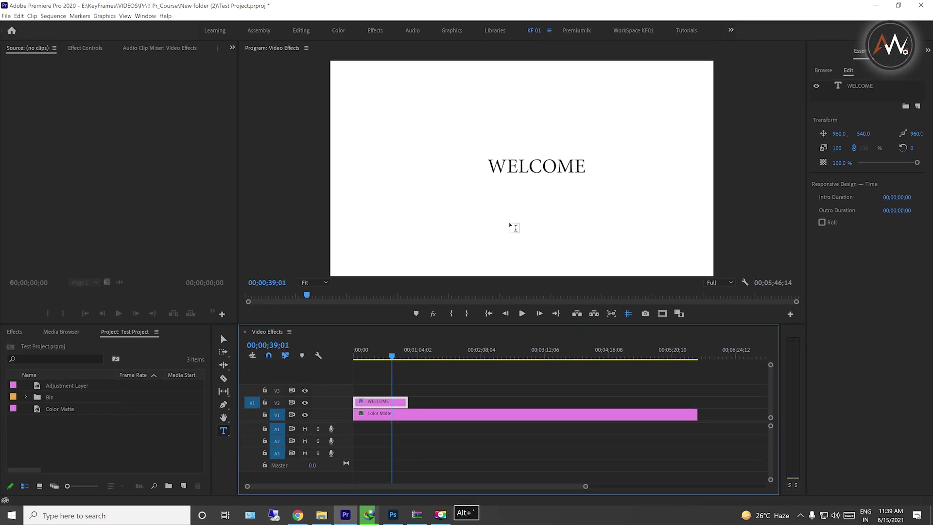
pyautogui.click(849, 85)
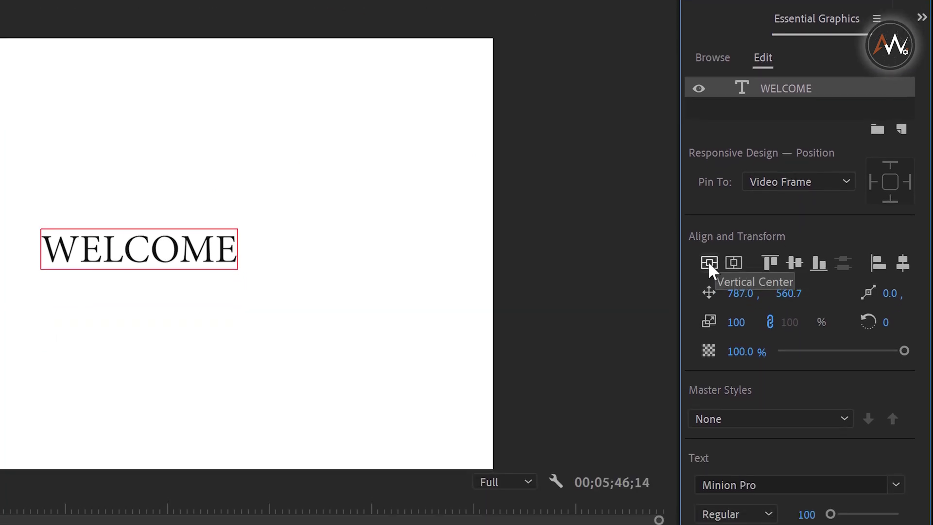
pyautogui.click(734, 266)
pyautogui.click(709, 265)
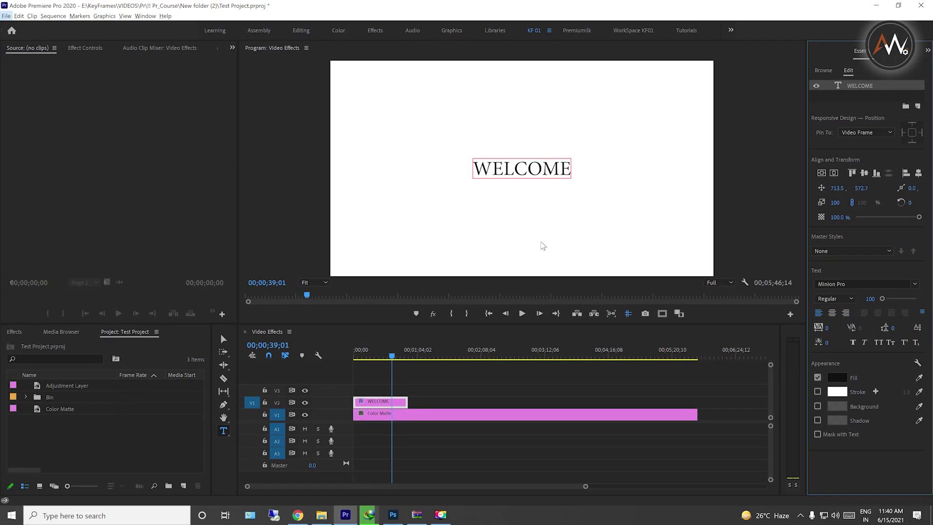
# Select the WELCOME clip, return the playhead to 00;00;00;00 and show the clip's effect controls
pyautogui.click(414, 387)
pyautogui.click(371, 356)
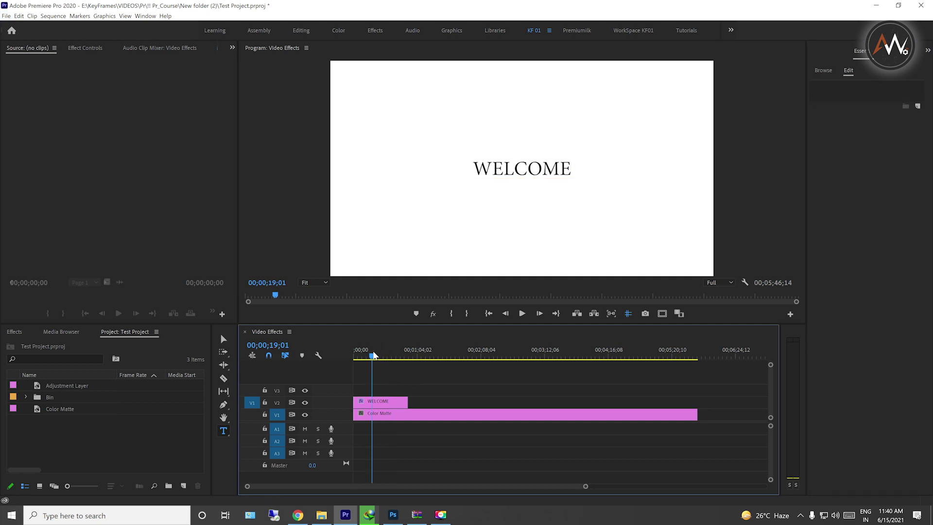
pyautogui.click(386, 402)
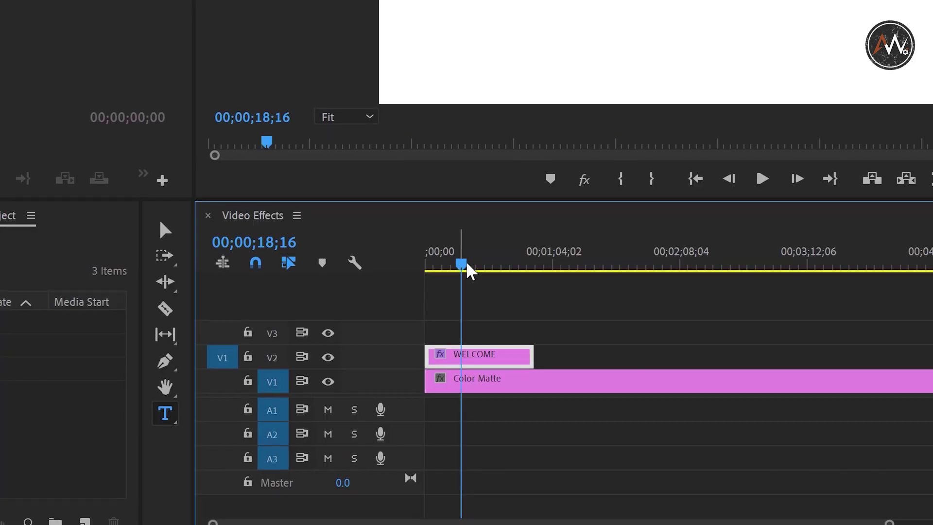
pyautogui.moveTo(370, 356); pyautogui.dragTo(335, 362)
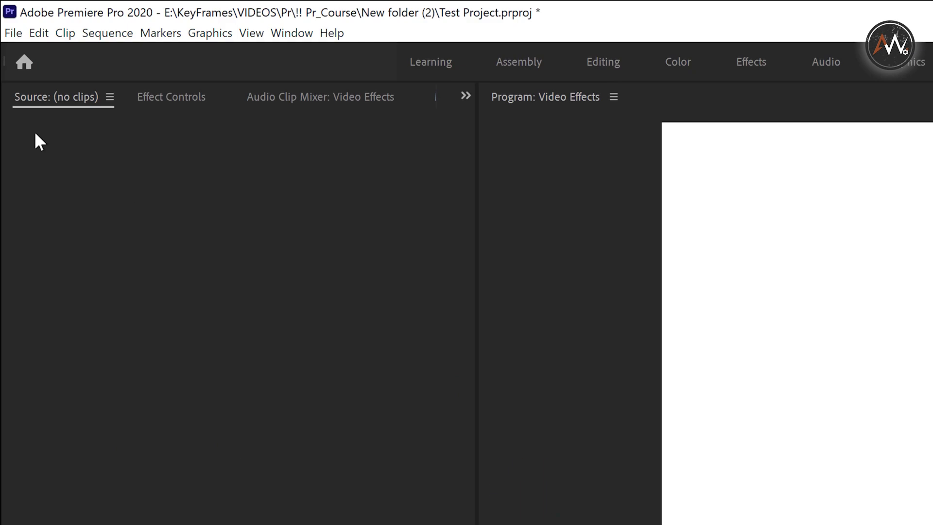
pyautogui.click(172, 100)
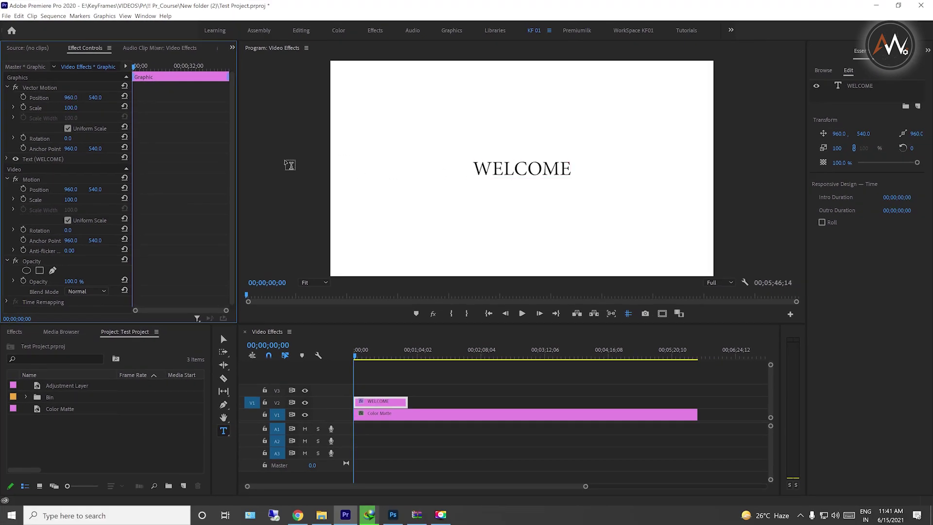
# Set the horizontal Vector Motion position of the WELCOME graphic to 359
pyautogui.moveTo(71, 98)
pyautogui.mouseDown()
pyautogui.moveTo(60, 99)
pyautogui.moveTo(106, 98)
pyautogui.moveTo(65, 98)
pyautogui.mouseUp()
pyautogui.click(75, 97)
pyautogui.write('359')
pyautogui.press('Return')
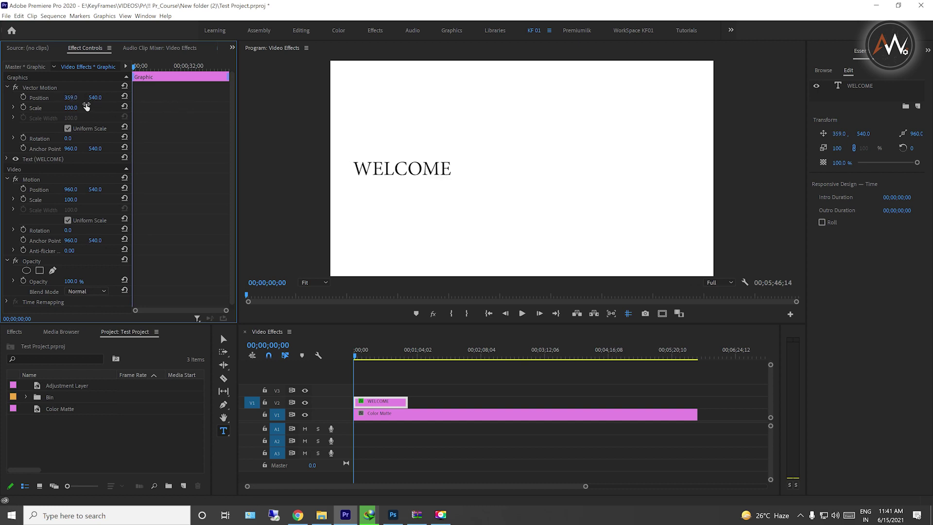
# Move the WELCOME graphic just outside the frame's left edge at Vector Motion position -248, 540 and enable Position keyframing at the start
pyautogui.moveTo(76, 98)
pyautogui.mouseDown()
pyautogui.moveTo(58, 97)
pyautogui.moveTo(86, 100)
pyautogui.moveTo(75, 100)
pyautogui.mouseUp()
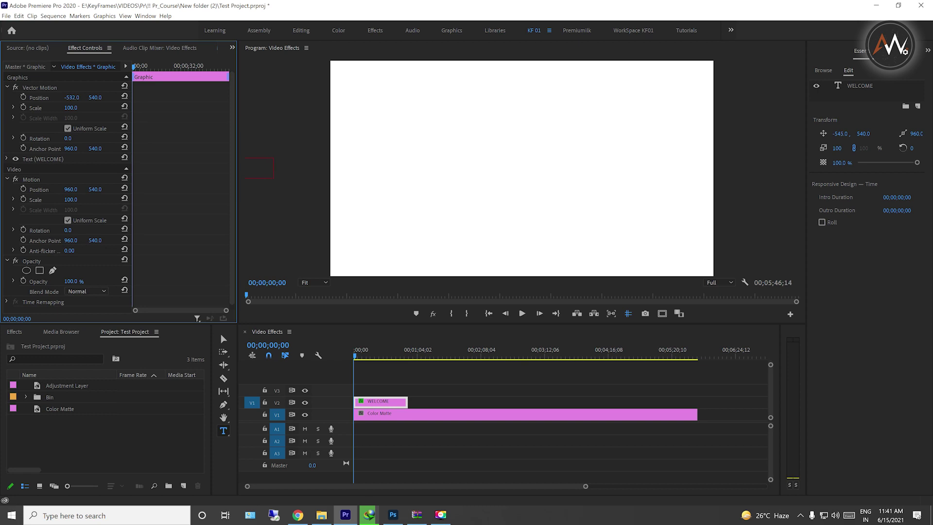
pyautogui.moveTo(71, 97)
pyautogui.mouseDown()
pyautogui.moveTo(113, 97)
pyautogui.moveTo(49, 98)
pyautogui.moveTo(80, 103)
pyautogui.mouseUp()
pyautogui.moveTo(71, 97); pyautogui.dragTo(64, 97)
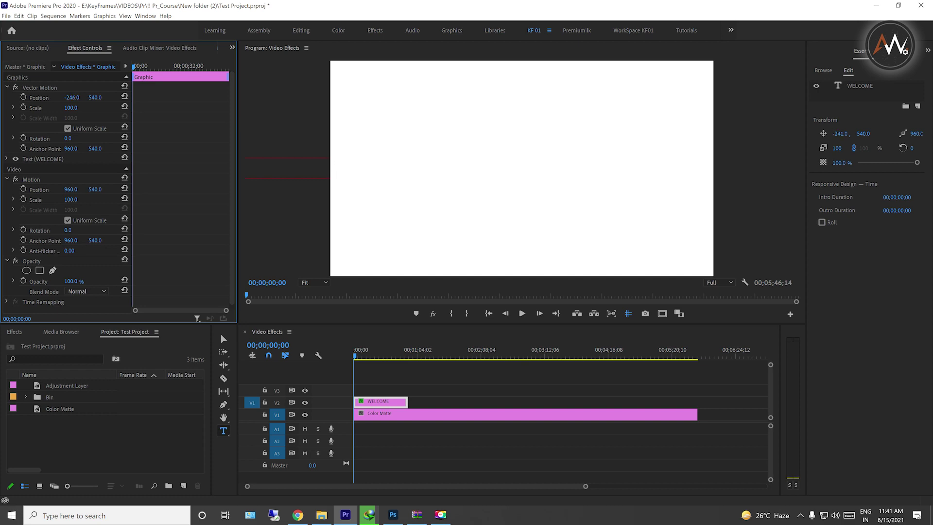
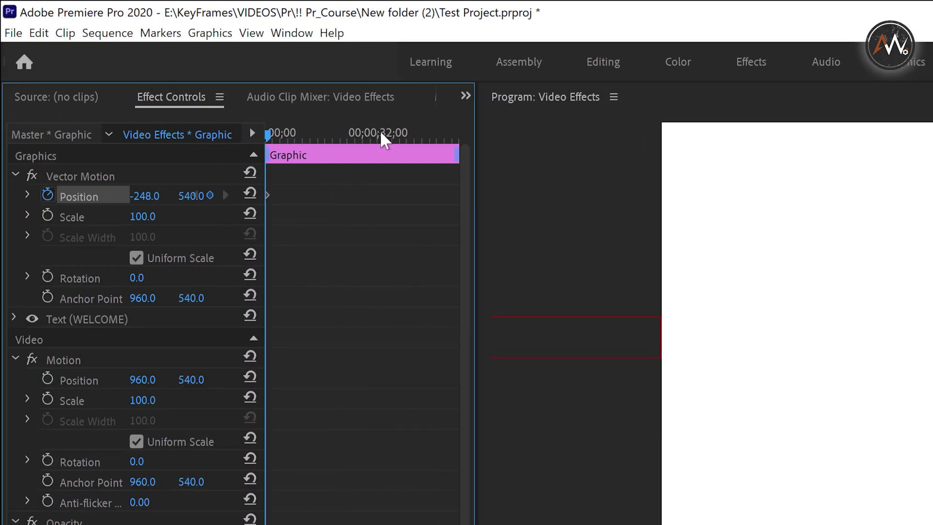
# At 00;00;25;26, add a second Vector Motion Position keyframe and reset it to the default 960, 540
pyautogui.click(426, 136)
pyautogui.moveTo(427, 134); pyautogui.dragTo(435, 134)
pyautogui.moveTo(469, 270)
pyautogui.mouseDown()
pyautogui.moveTo(482, 269)
pyautogui.moveTo(416, 282)
pyautogui.moveTo(466, 261)
pyautogui.mouseUp()
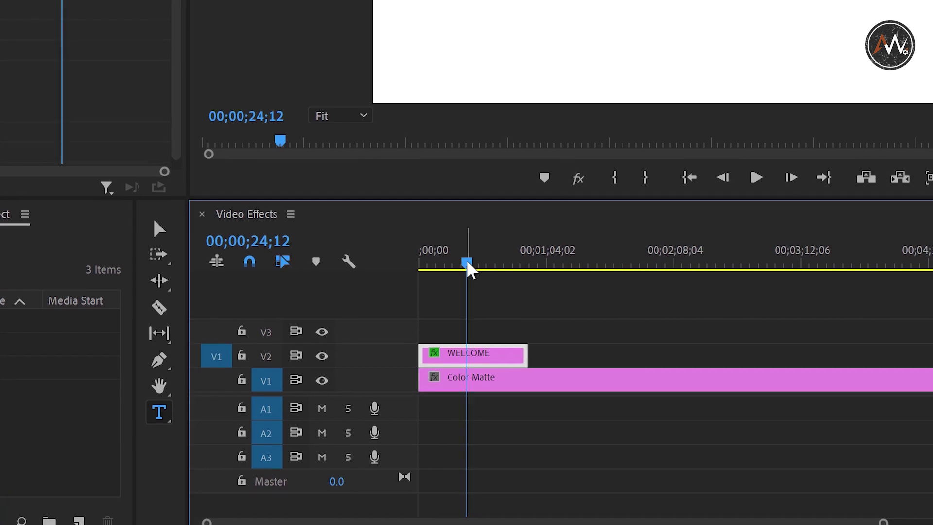
pyautogui.click(444, 191)
pyautogui.moveTo(470, 267); pyautogui.dragTo(427, 271)
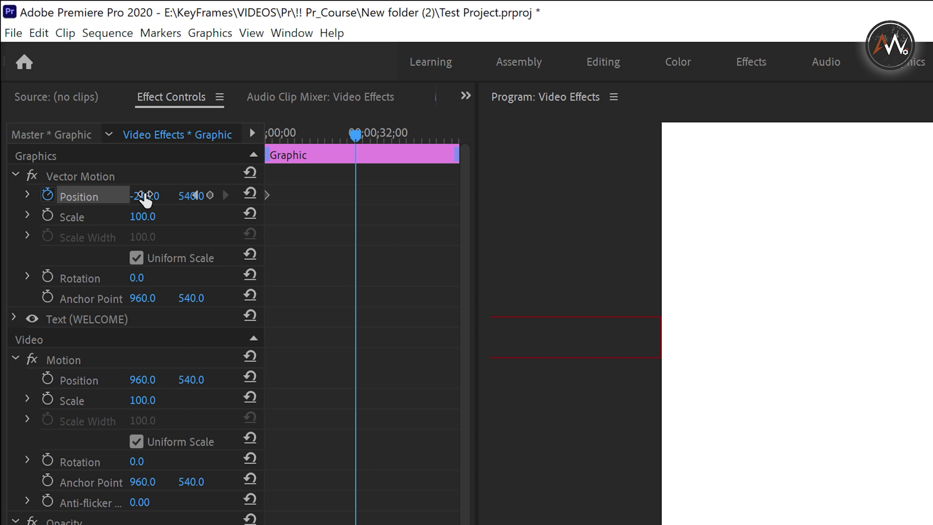
pyautogui.moveTo(145, 198); pyautogui.dragTo(119, 198)
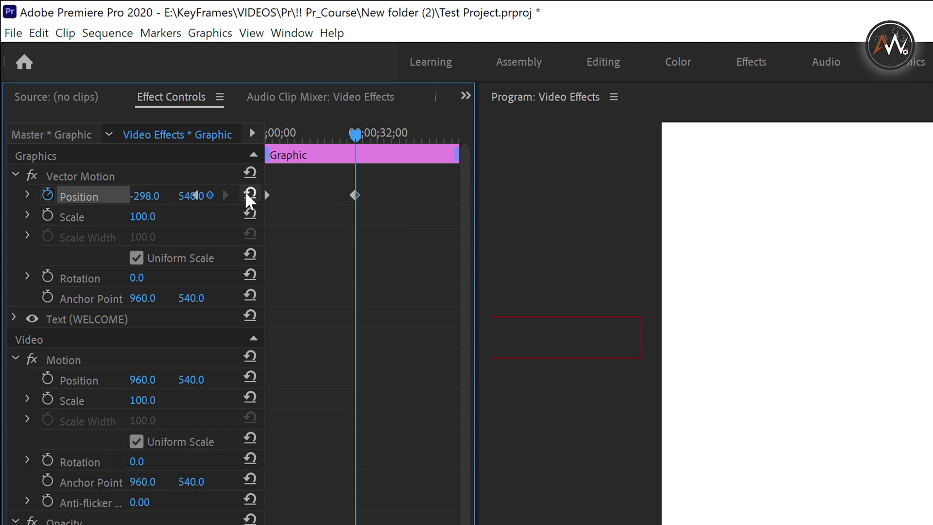
pyautogui.click(247, 195)
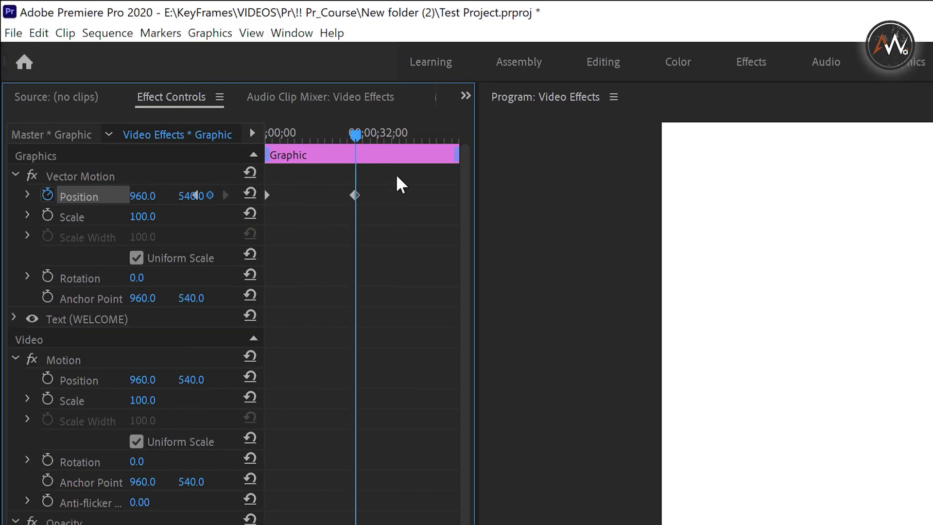
# Change the temporal interpolation of both Vector Motion Position keyframes from linear to an eased Bezier type
pyautogui.moveTo(388, 168); pyautogui.dragTo(278, 226)
pyautogui.moveTo(391, 172); pyautogui.dragTo(229, 233)
pyautogui.rightClick(352, 196)
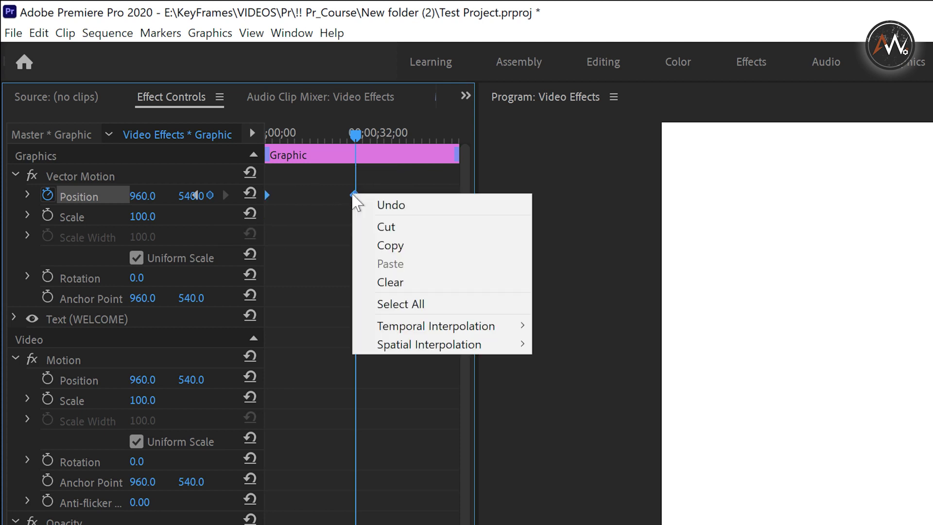
pyautogui.moveTo(497, 344)
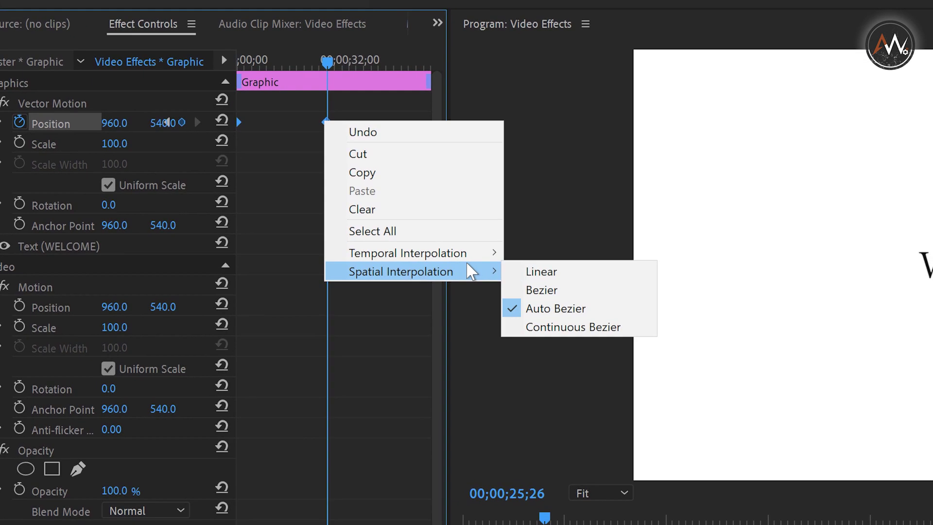
pyautogui.moveTo(477, 256)
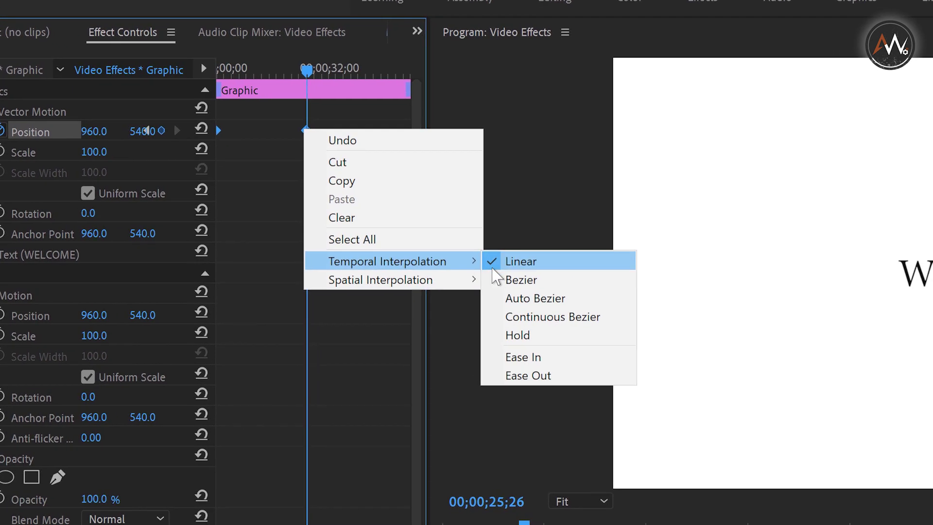
pyautogui.click(468, 270)
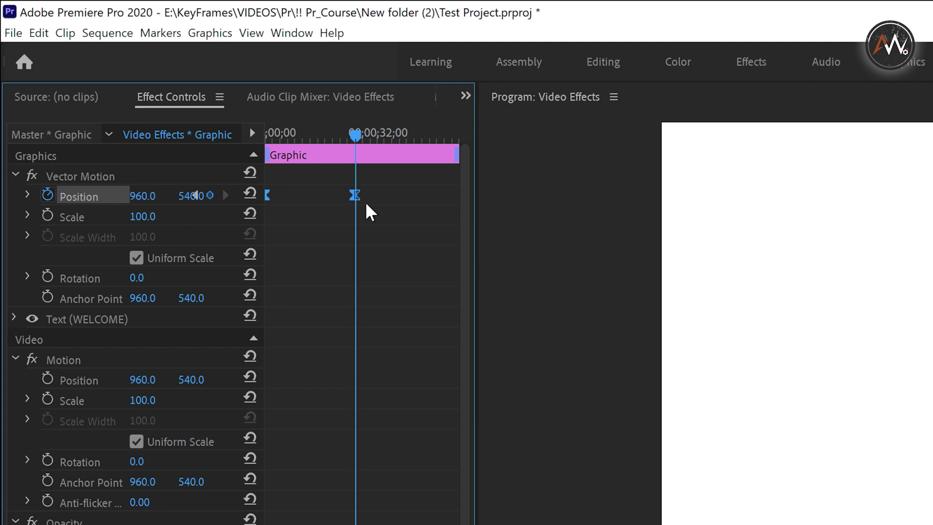
pyautogui.click(340, 204)
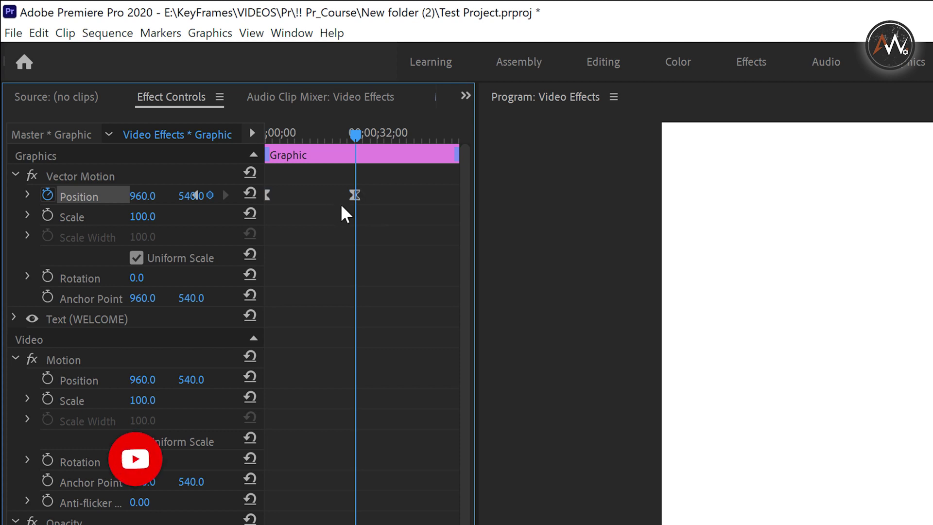
pyautogui.press('alt')
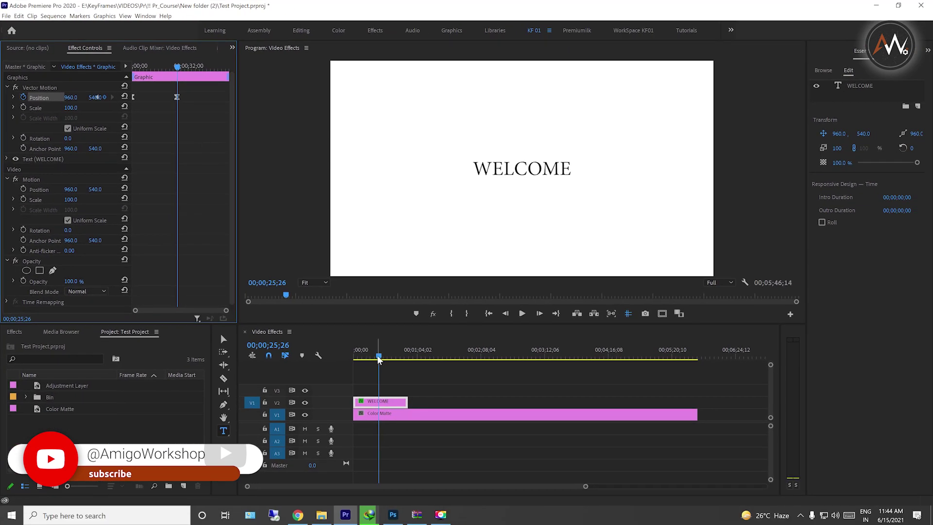
# Play the WELCOME slide-in from the start of the sequence to review the eased motion
pyautogui.click(294, 374)
pyautogui.press('Home')
pyautogui.click(396, 370)
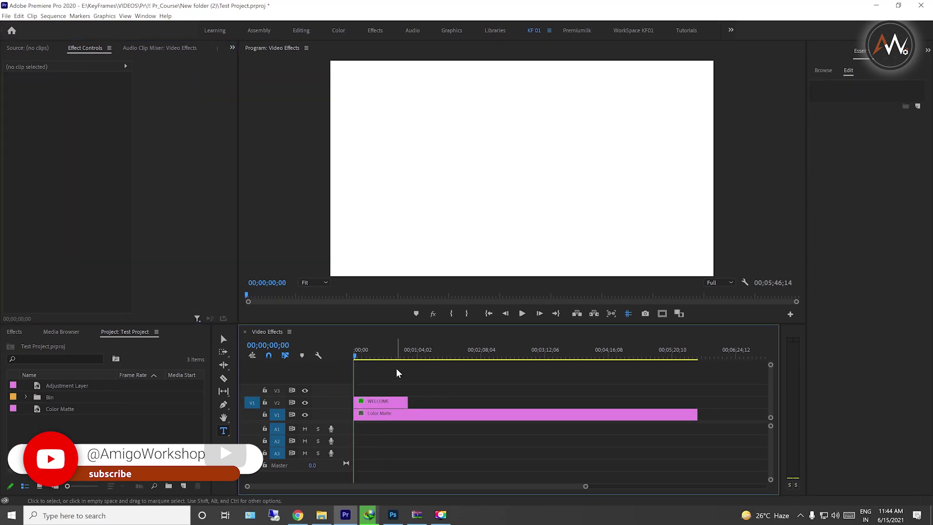
pyautogui.press('space')
pyautogui.press('space')
pyautogui.press('space')
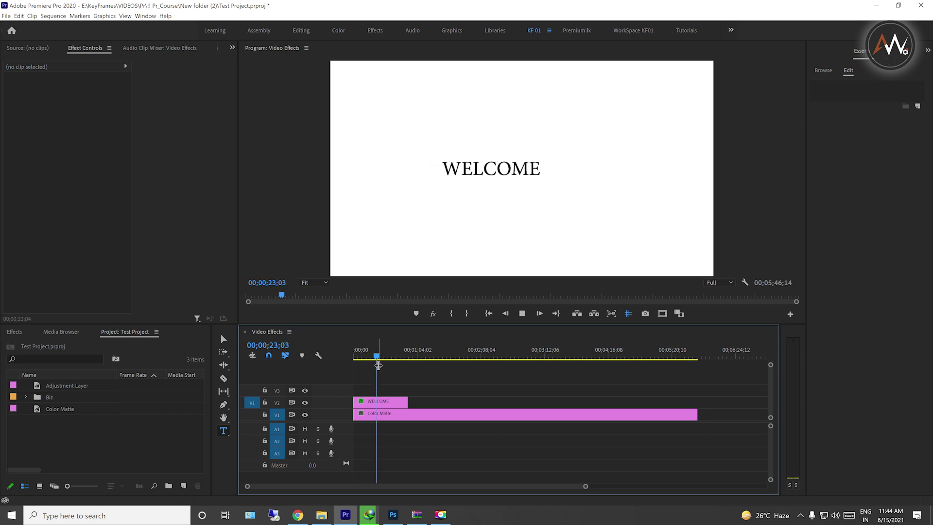
pyautogui.press('space')
# Select the WELCOME clip and move its second Position keyframe close to the first, at about 00;00;04;00
pyautogui.click(374, 402)
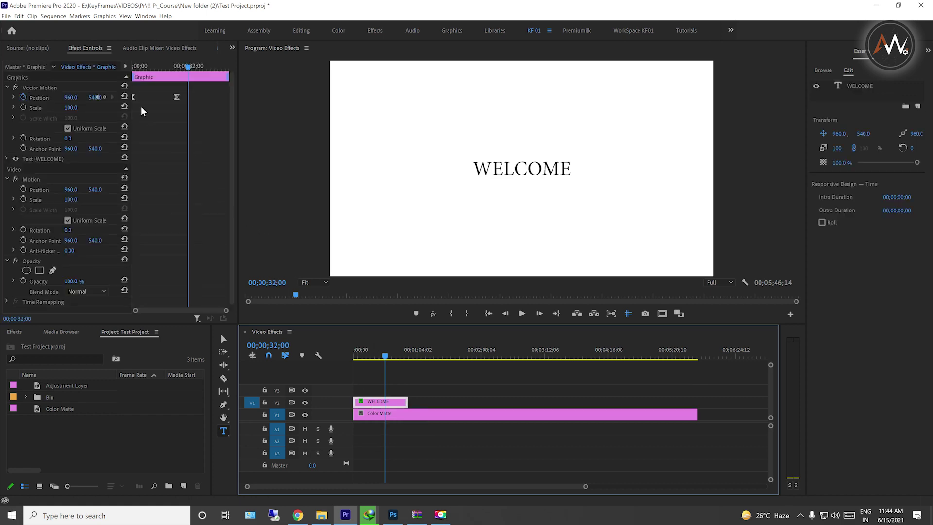
pyautogui.press('alt')
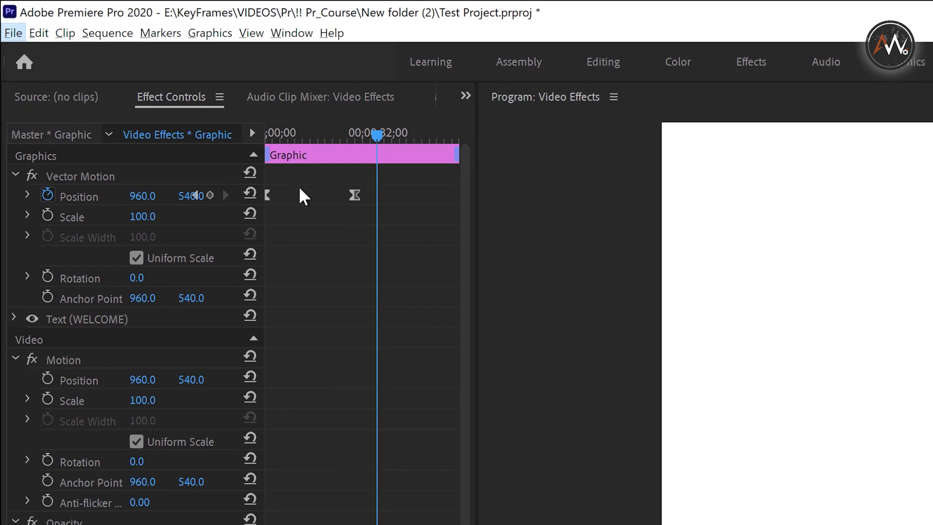
pyautogui.moveTo(357, 192); pyautogui.dragTo(376, 195)
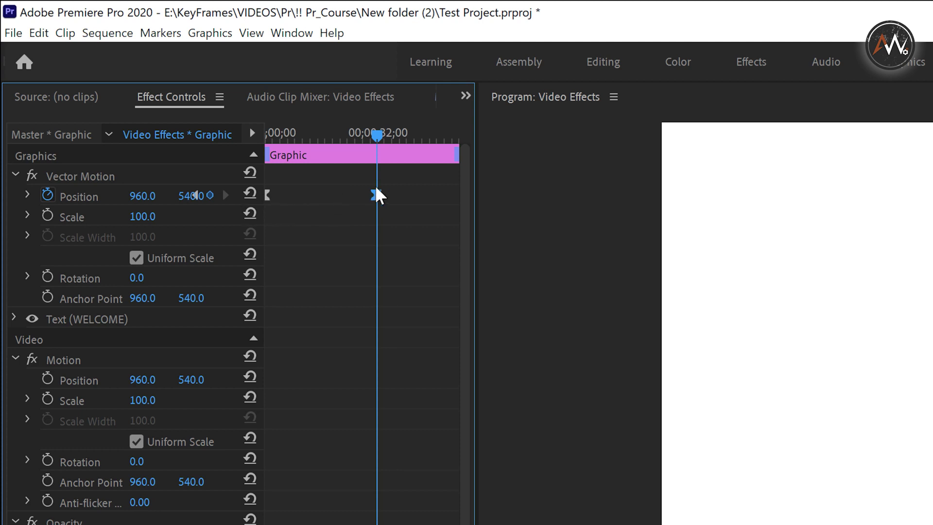
pyautogui.moveTo(378, 194); pyautogui.dragTo(278, 197)
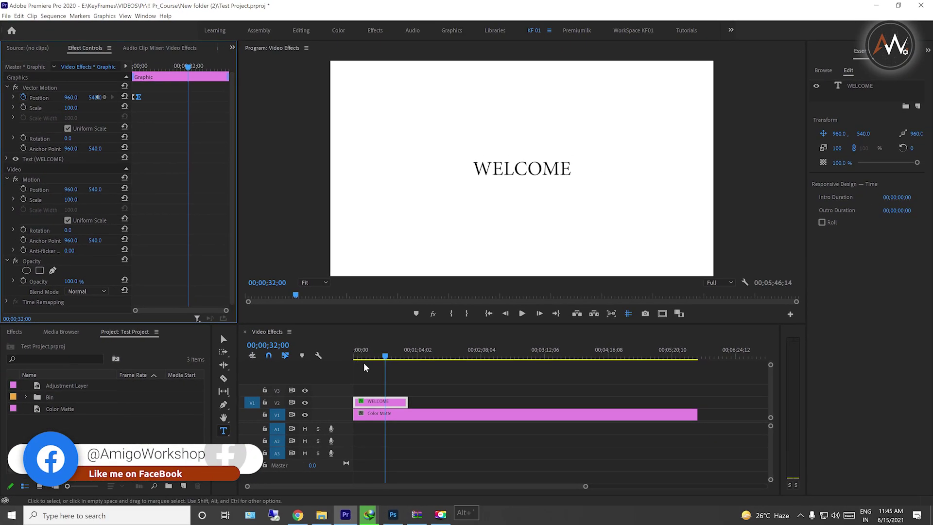
# Return the playhead to 00;00;00;00 and play the shortened slide-in
pyautogui.click(288, 373)
pyautogui.press('Home')
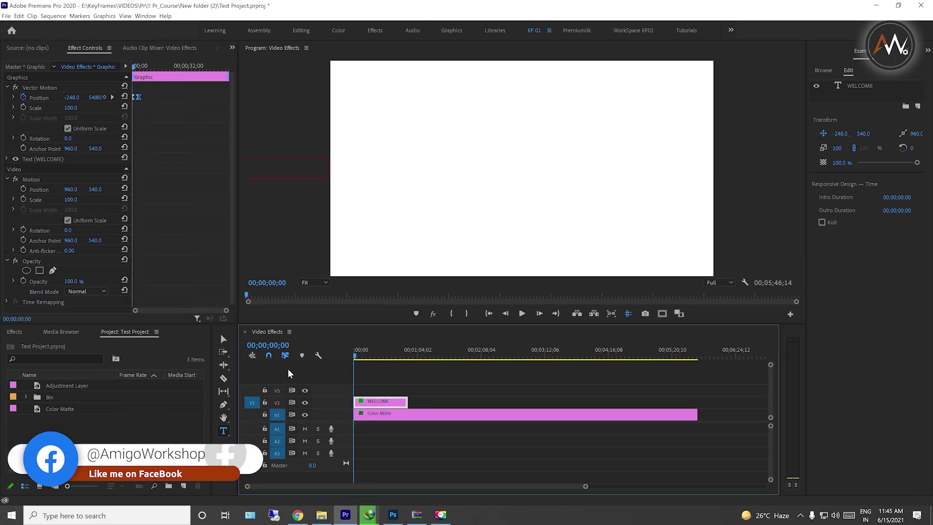
pyautogui.press('space')
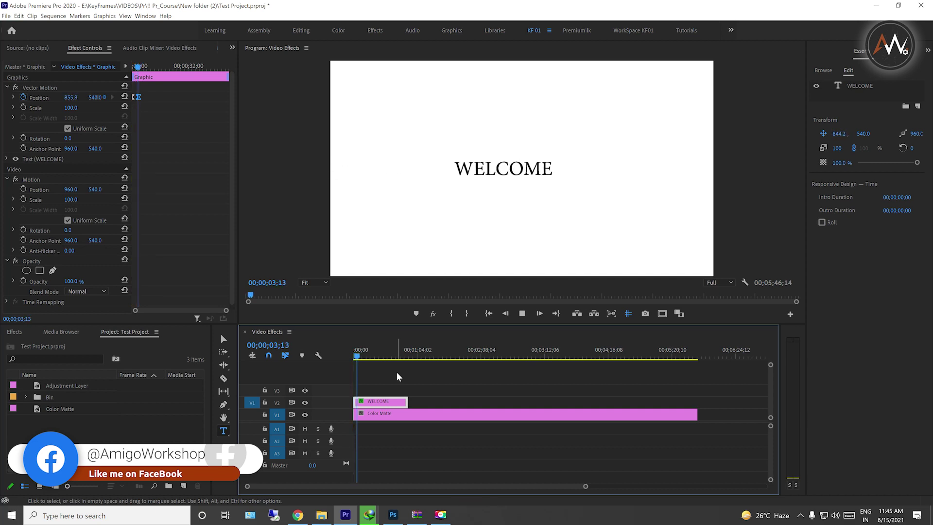
pyautogui.press('space')
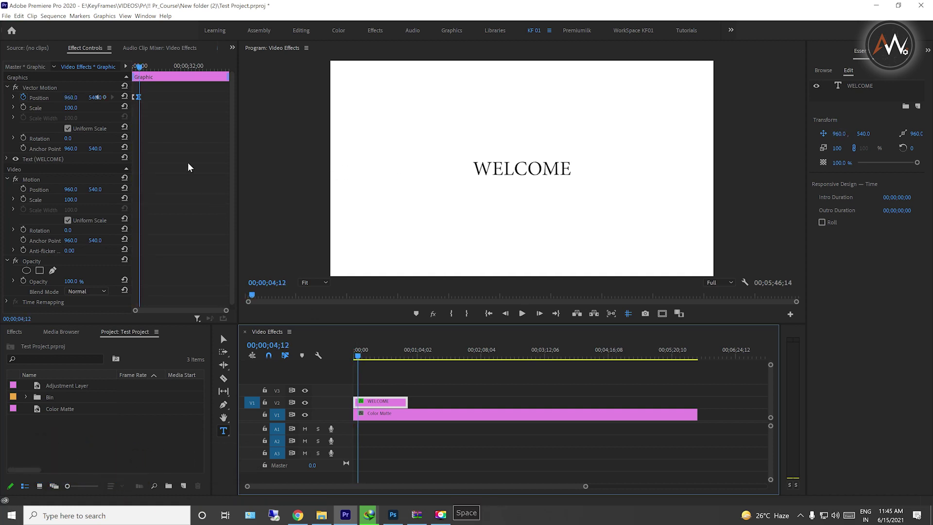
# Move the second Position keyframe to about 00;00;00;28 and set the playhead to 00;00;00;26
pyautogui.click(134, 309)
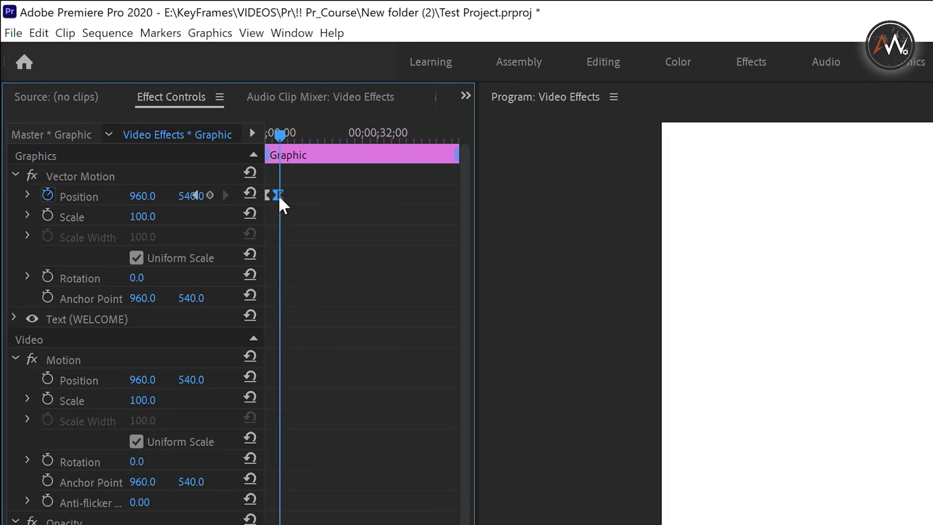
pyautogui.click(275, 195)
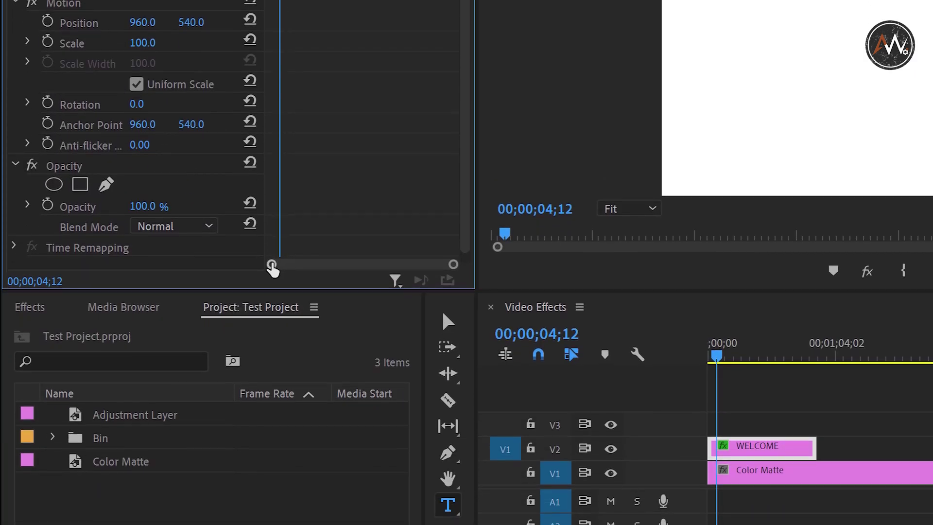
pyautogui.moveTo(273, 267); pyautogui.dragTo(353, 268)
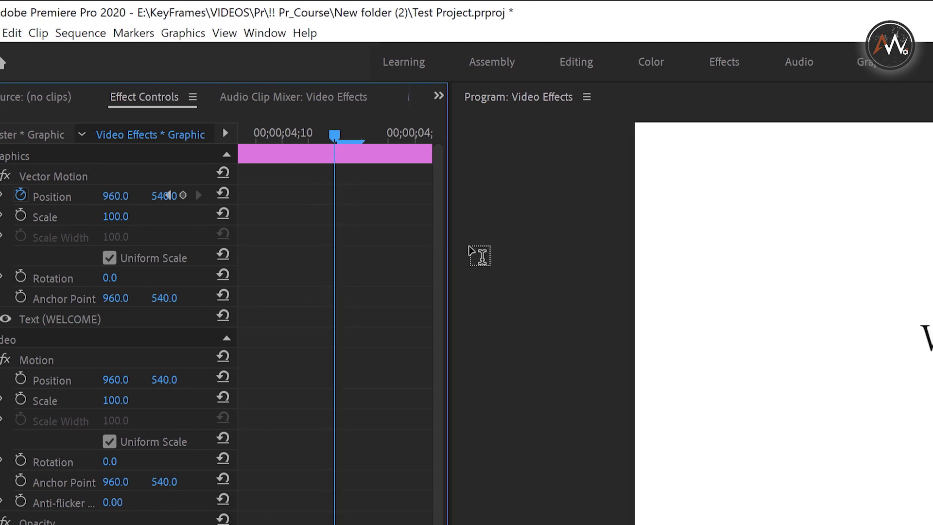
pyautogui.moveTo(474, 242); pyautogui.dragTo(182, 248)
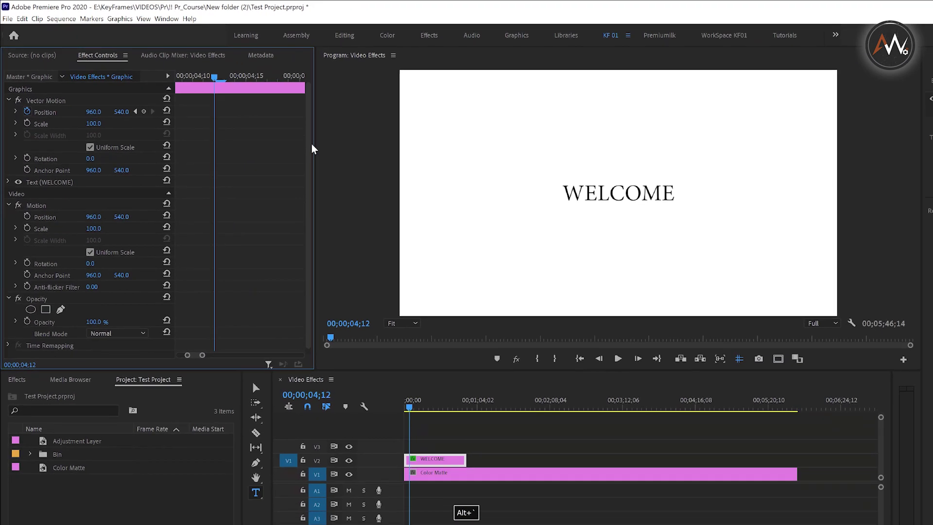
pyautogui.moveTo(193, 309); pyautogui.dragTo(188, 309)
pyautogui.moveTo(208, 66); pyautogui.dragTo(162, 97)
pyautogui.click(157, 65)
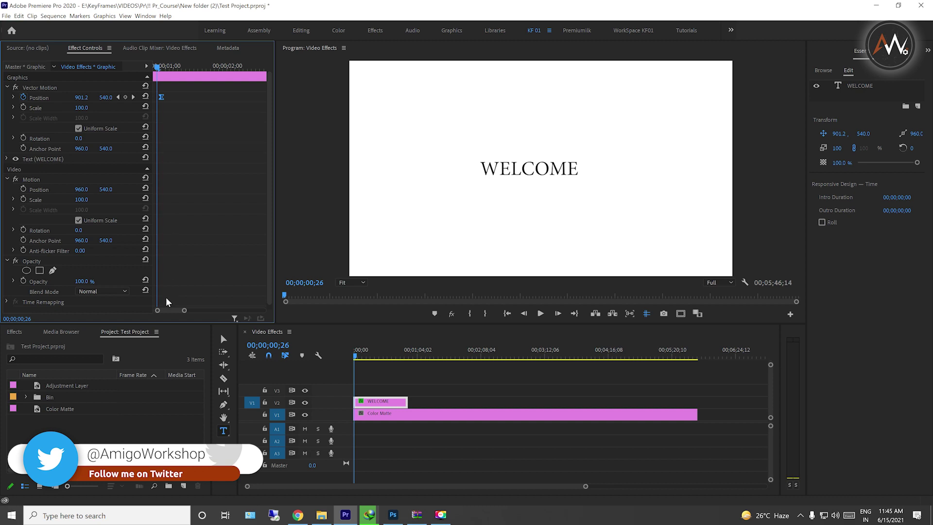
# Widen the effect controls area and move the second Position keyframe earlier, to about 00;00;00;20
pyautogui.moveTo(184, 312); pyautogui.dragTo(180, 313)
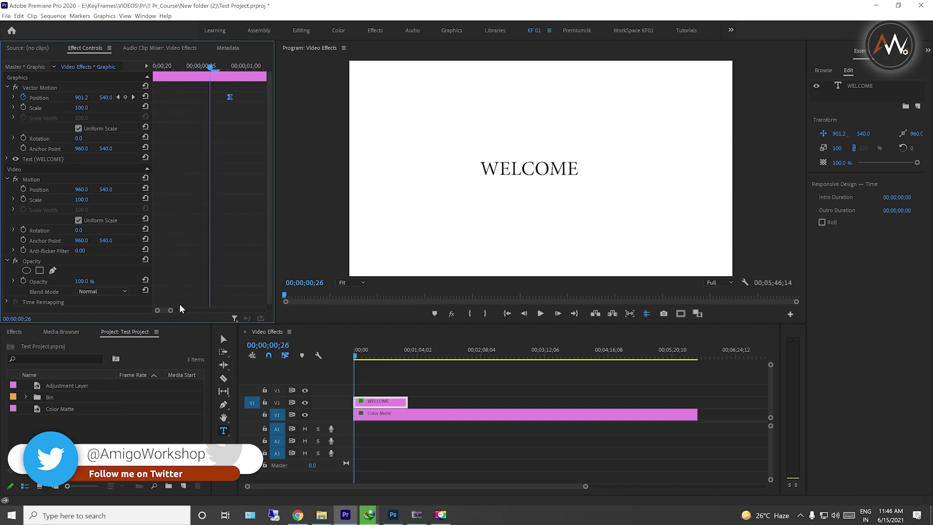
pyautogui.moveTo(210, 66); pyautogui.dragTo(399, 114)
pyautogui.moveTo(226, 205); pyautogui.dragTo(145, 197)
pyautogui.moveTo(343, 98); pyautogui.dragTo(217, 97)
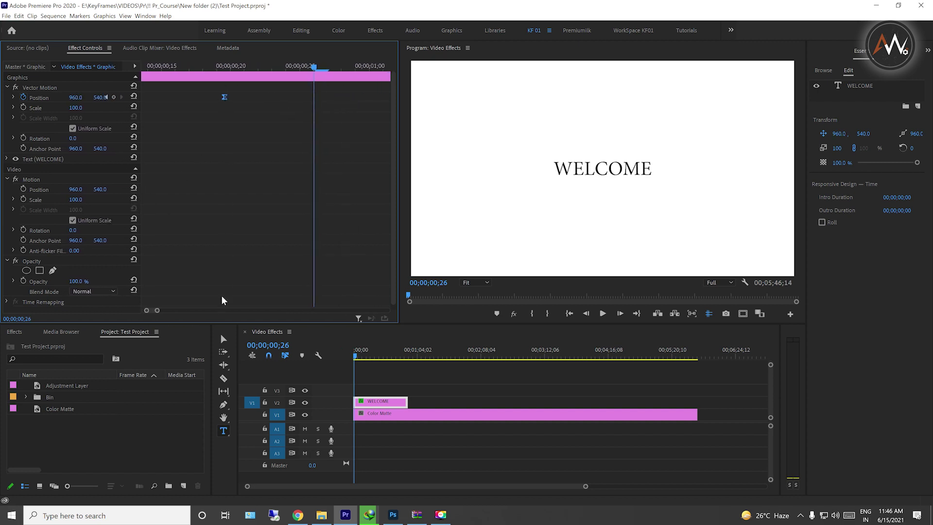
# Shorten the slide-in further by moving the second Position keyframe to about 00;00;00;11
pyautogui.moveTo(157, 310); pyautogui.dragTo(178, 311)
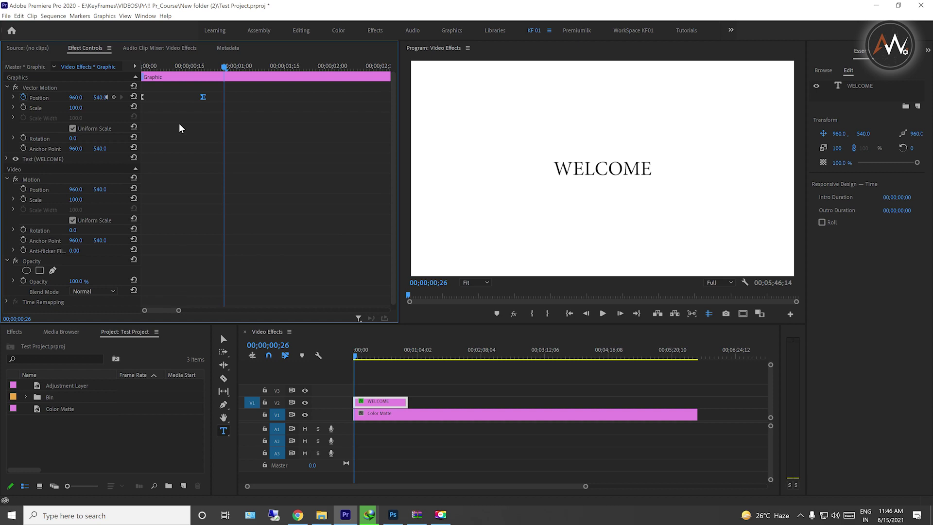
pyautogui.moveTo(203, 97); pyautogui.dragTo(180, 103)
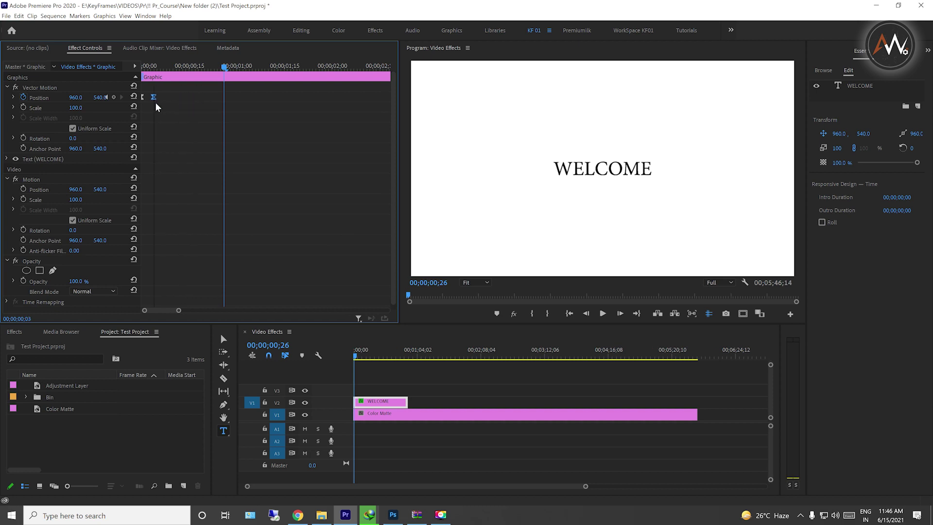
pyautogui.moveTo(181, 104); pyautogui.dragTo(177, 105)
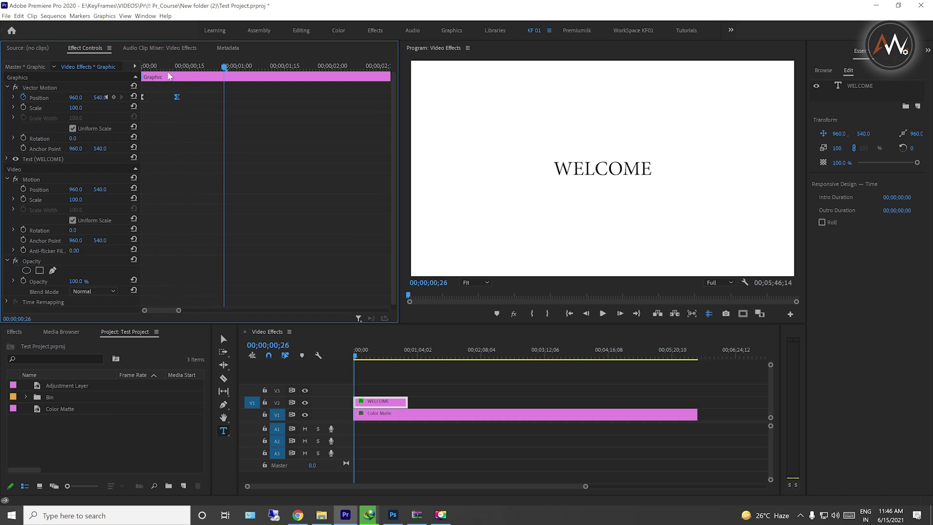
# Play the WELCOME slide-in from the start of the sequence several times to check its speed
pyautogui.moveTo(168, 66); pyautogui.dragTo(72, 77)
pyautogui.press('space')
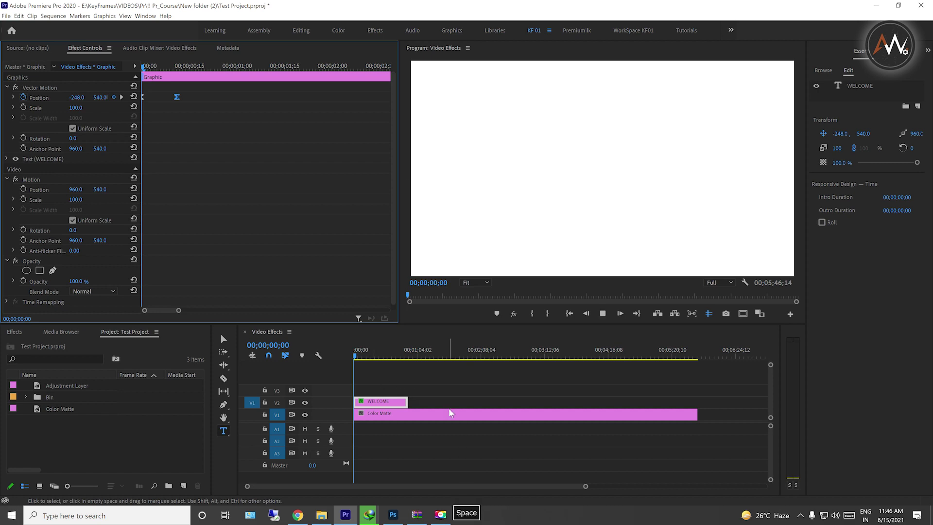
pyautogui.click(381, 357)
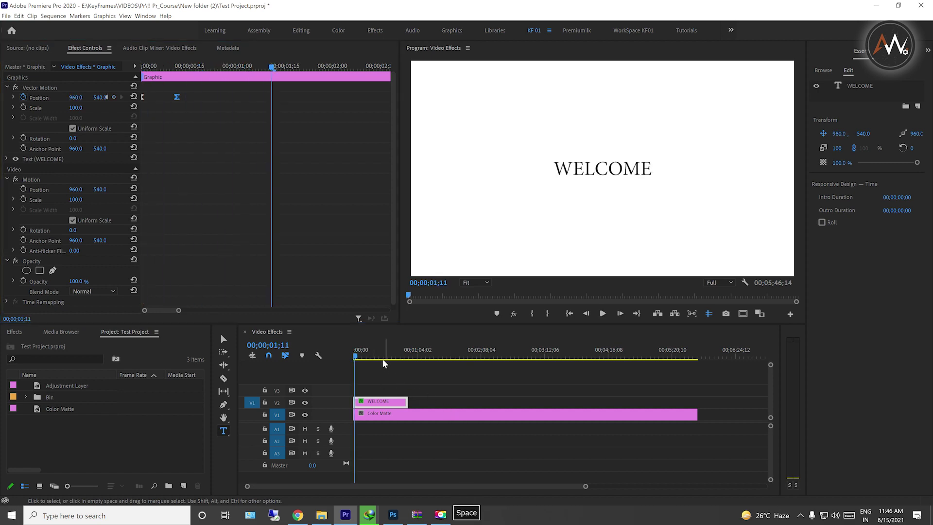
pyautogui.press('Home')
pyautogui.press('space')
pyautogui.press('space')
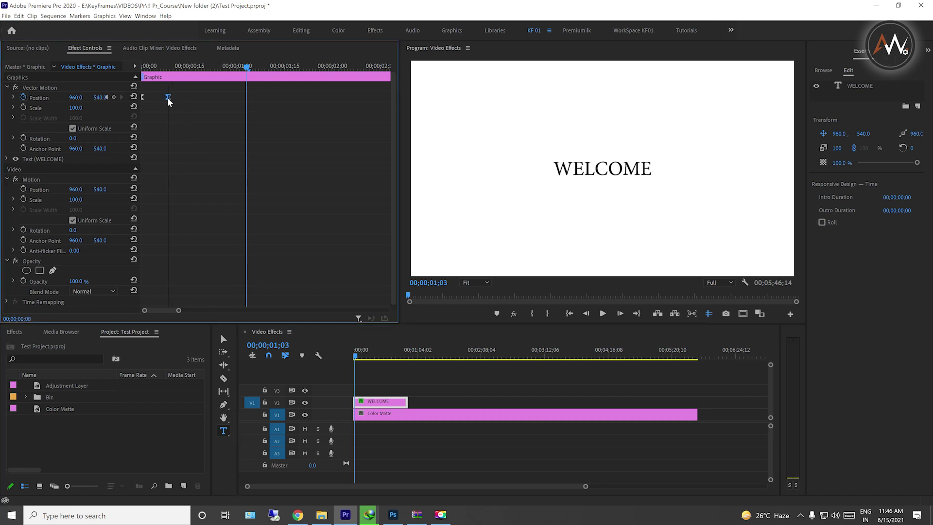
pyautogui.moveTo(373, 353); pyautogui.dragTo(328, 363)
pyautogui.press('space')
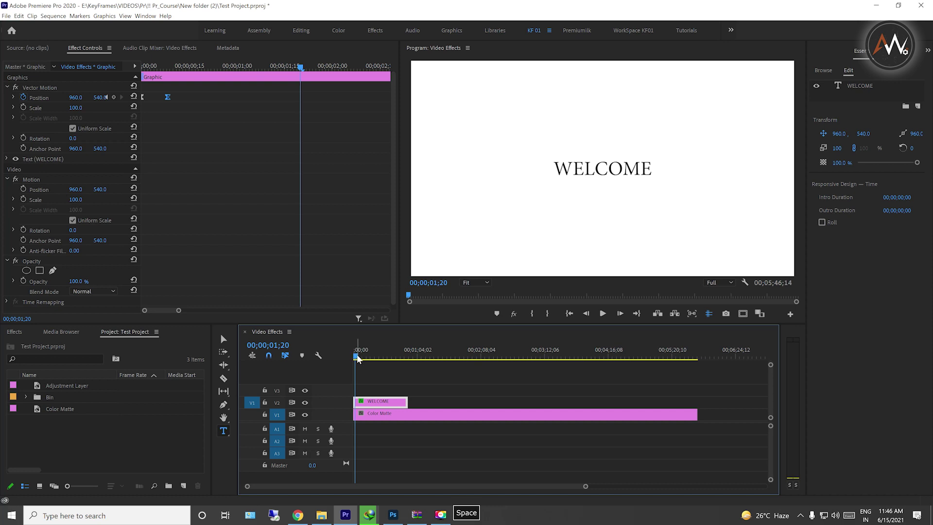
pyautogui.press('space')
pyautogui.press('space')
pyautogui.press('space')
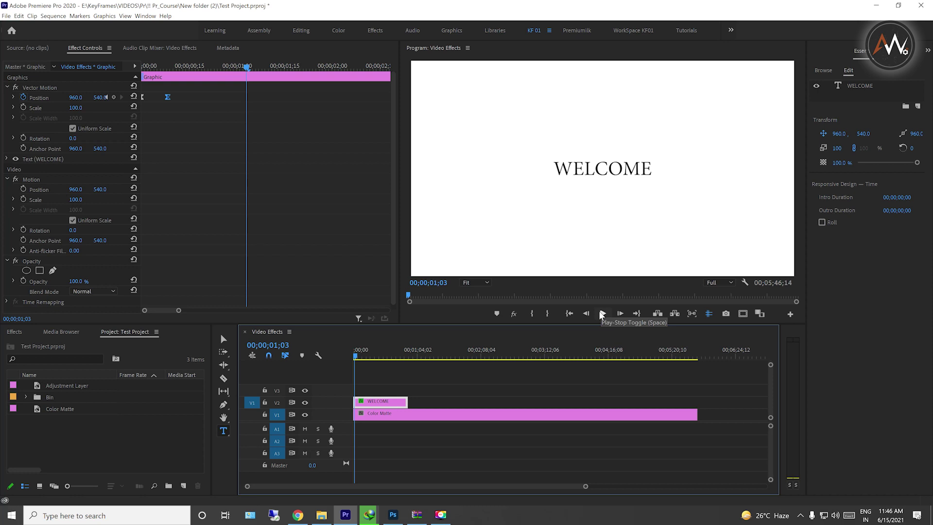
pyautogui.press('space')
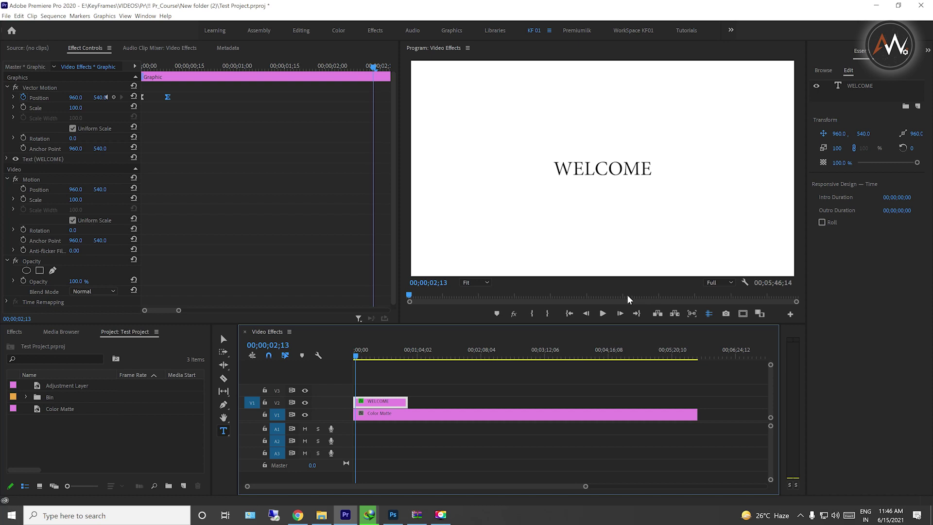
pyautogui.moveTo(389, 354); pyautogui.dragTo(355, 352)
pyautogui.press('space')
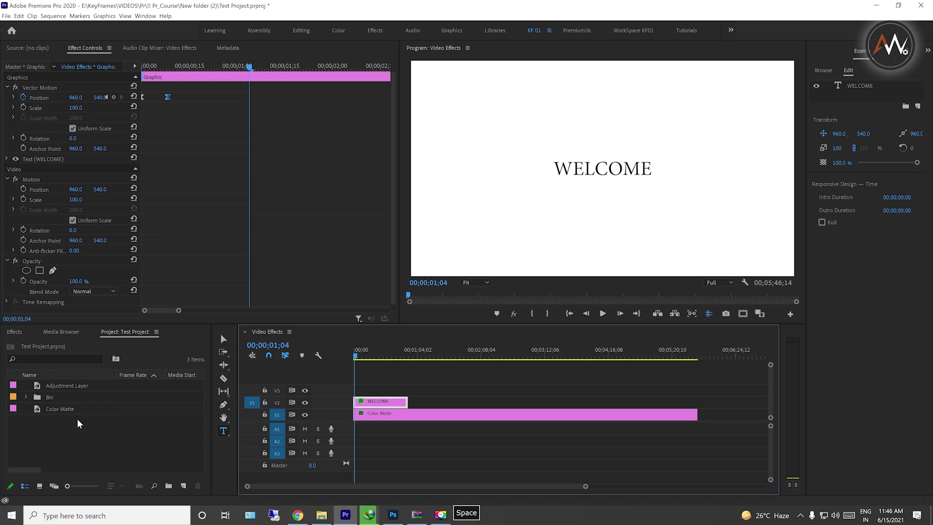
# Add whoosh.wav from the project's Bin to audio track A1 at the sequence start and play it with the title
pyautogui.click(14, 332)
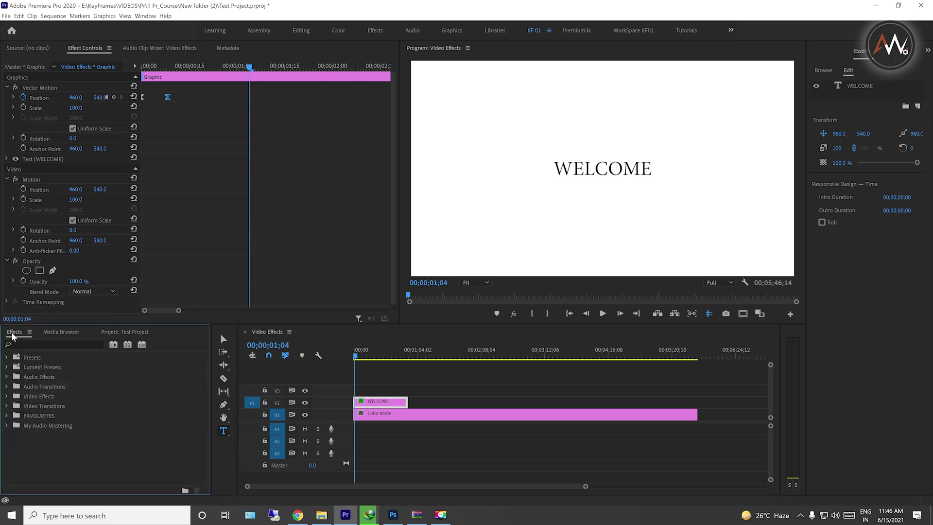
pyautogui.click(103, 332)
pyautogui.click(25, 397)
pyautogui.scroll(-8, 129, 416)
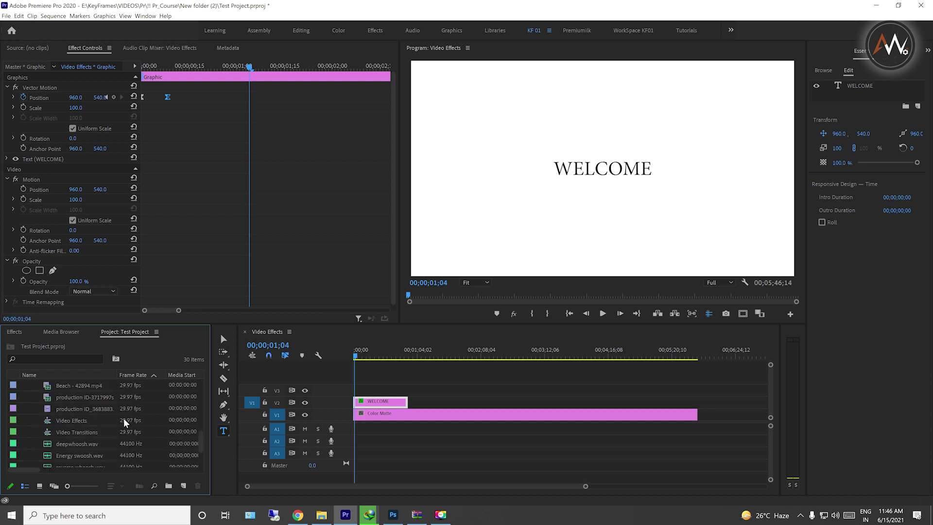
pyautogui.moveTo(67, 439); pyautogui.dragTo(358, 434)
pyautogui.click(351, 352)
pyautogui.press('space')
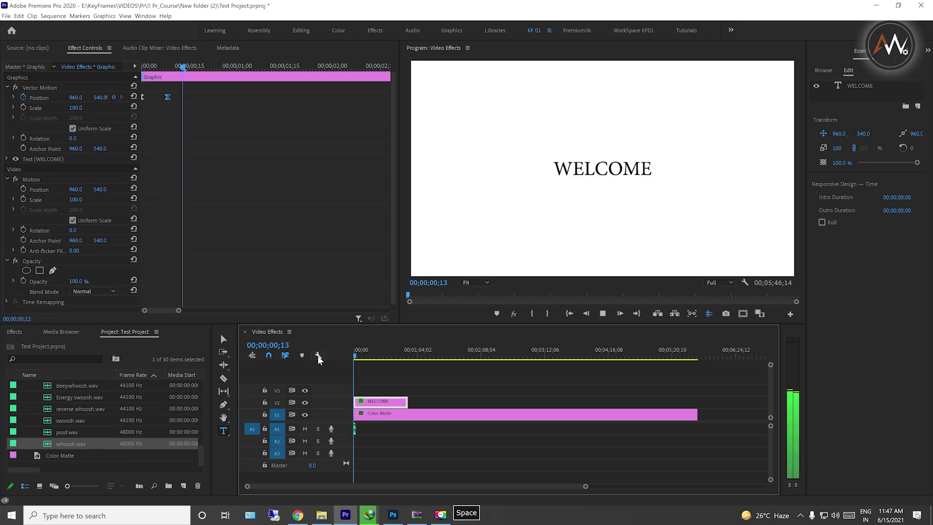
# Remove the whoosh.wav clip from audio track A1 and play the WELCOME slide-in from the sequence start without sound
pyautogui.press('space')
pyautogui.press('=')
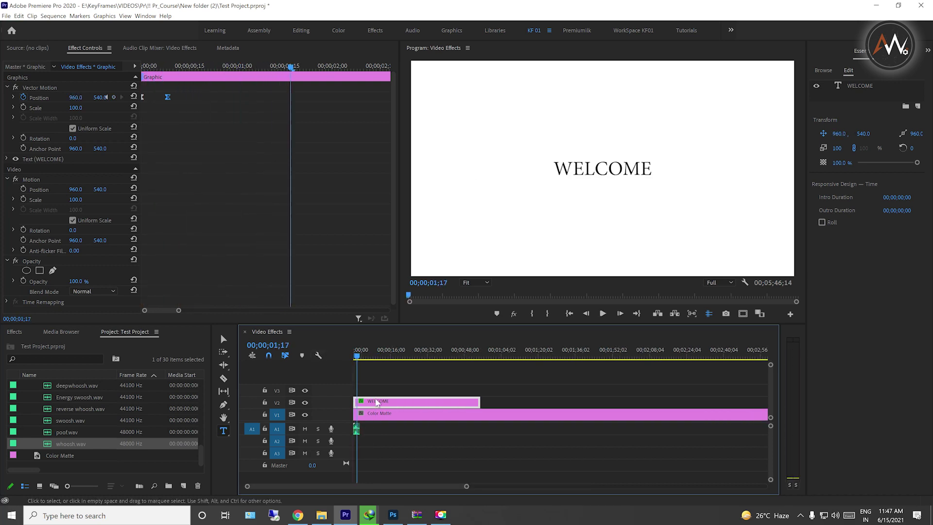
pyautogui.click(358, 431)
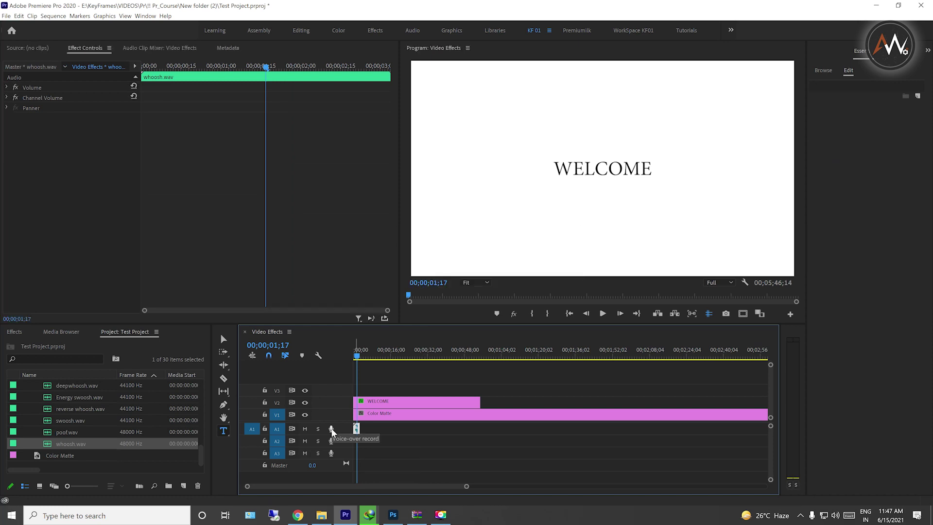
pyautogui.press('Delete')
pyautogui.click(355, 358)
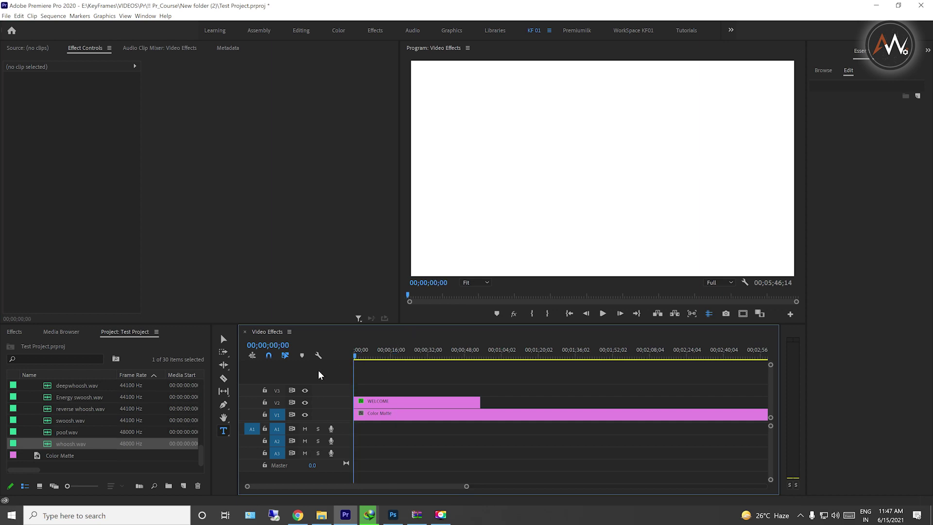
pyautogui.press('space')
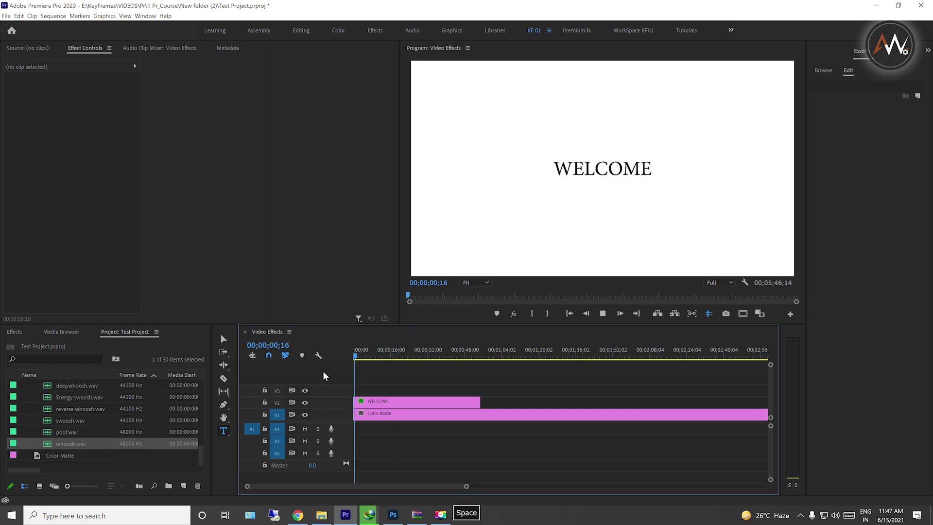
# Duplicate the WELCOME title further along track V2, starting at about 00;02;29;25 above the Color Matte
pyautogui.scroll(-3, 404, 417)
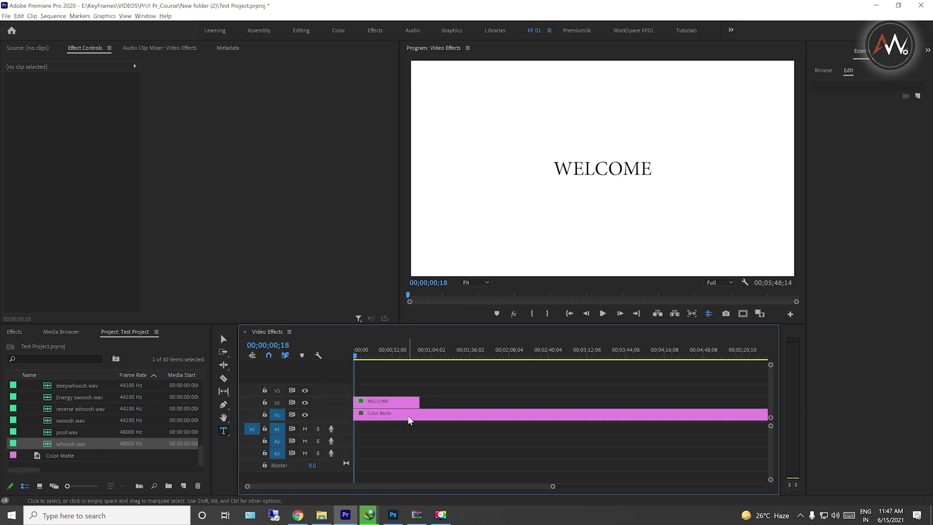
pyautogui.scroll(-3, 408, 420)
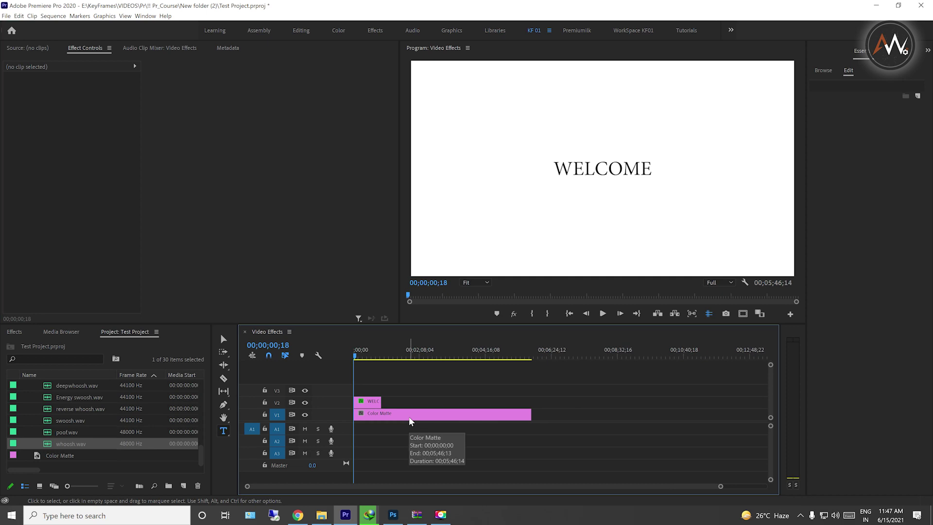
pyautogui.moveTo(353, 355); pyautogui.dragTo(362, 360)
pyautogui.moveTo(369, 401); pyautogui.dragTo(446, 404)
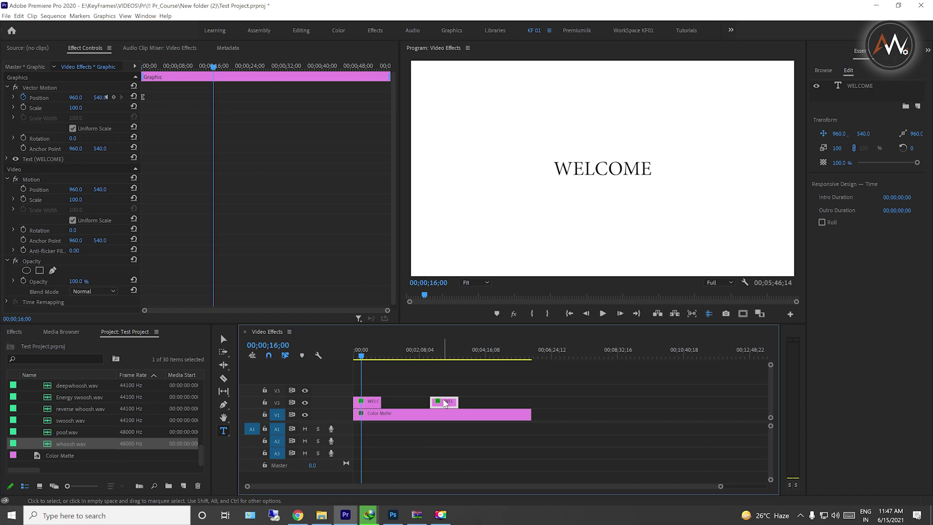
pyautogui.click(371, 356)
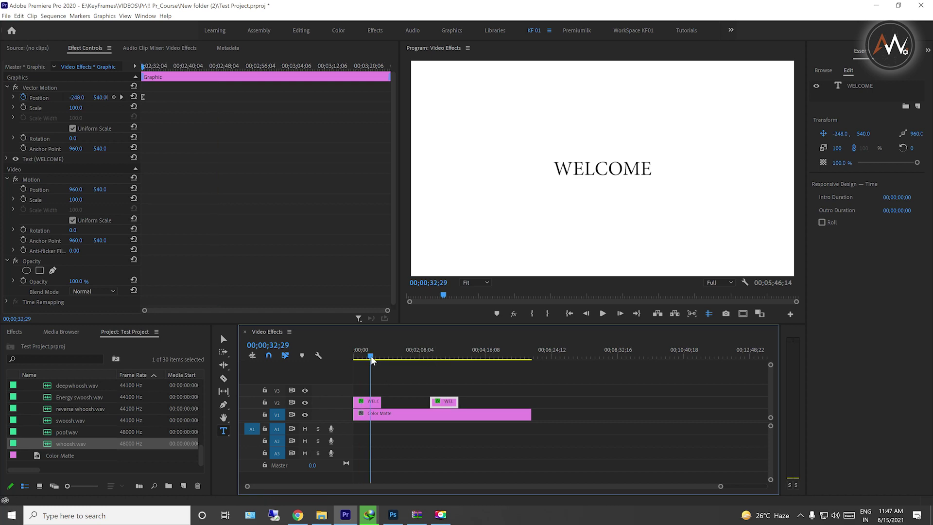
# Turn off Position keyframing in the copied WELCOME title's Vector Motion and delete its existing keyframes
pyautogui.click(445, 355)
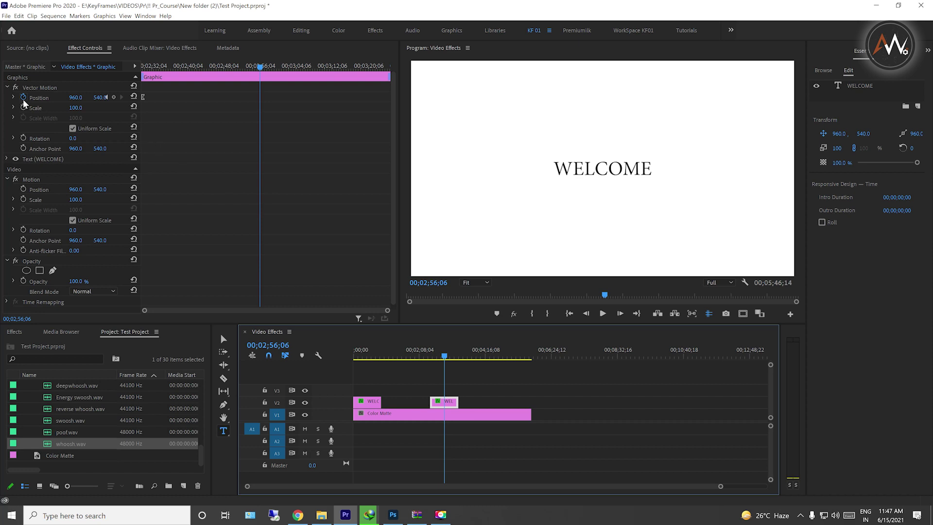
pyautogui.hotkey('alt', '`')
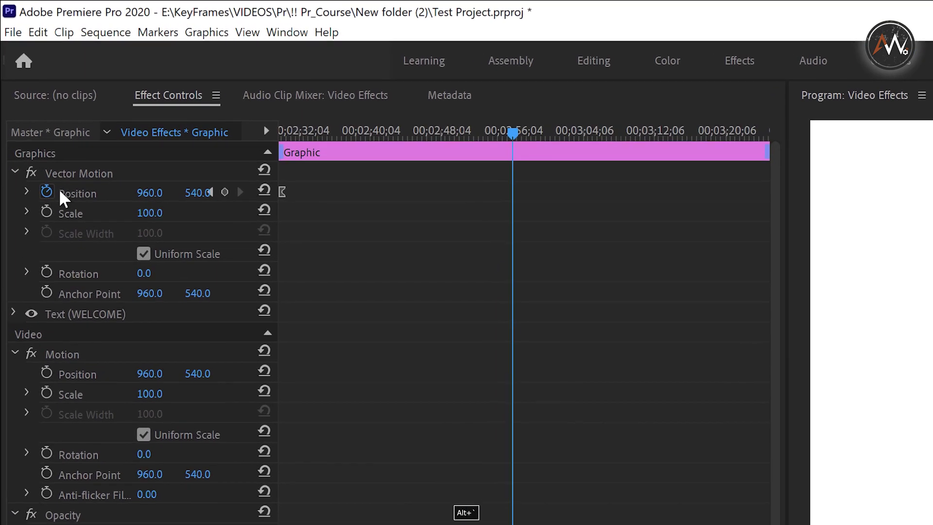
pyautogui.click(46, 191)
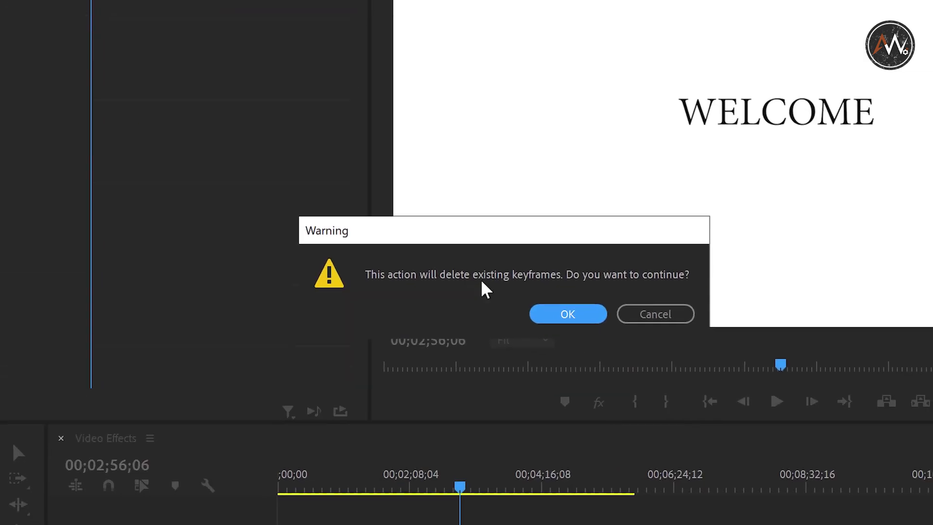
pyautogui.click(561, 312)
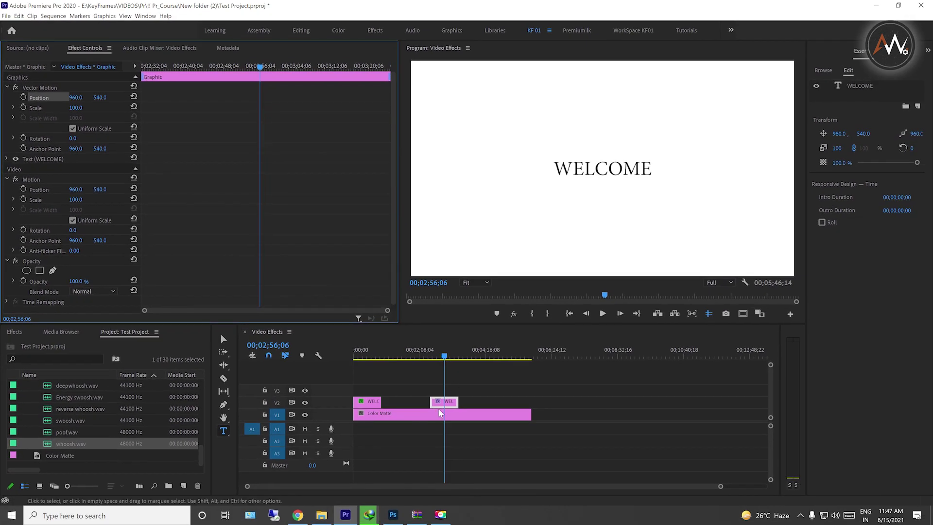
# Try changing the copied title's vertical Position value and reset the parameter to its default
pyautogui.click(444, 351)
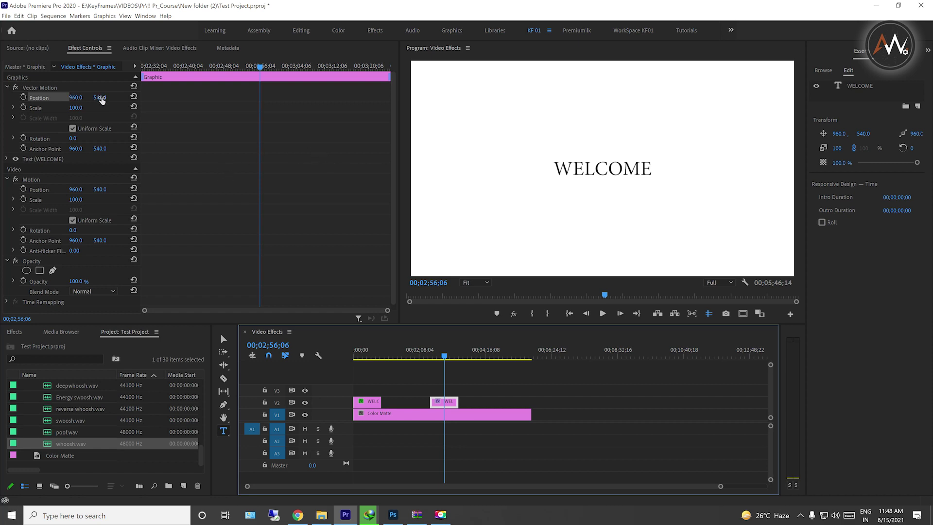
pyautogui.moveTo(100, 97); pyautogui.dragTo(120, 98)
pyautogui.click(133, 96)
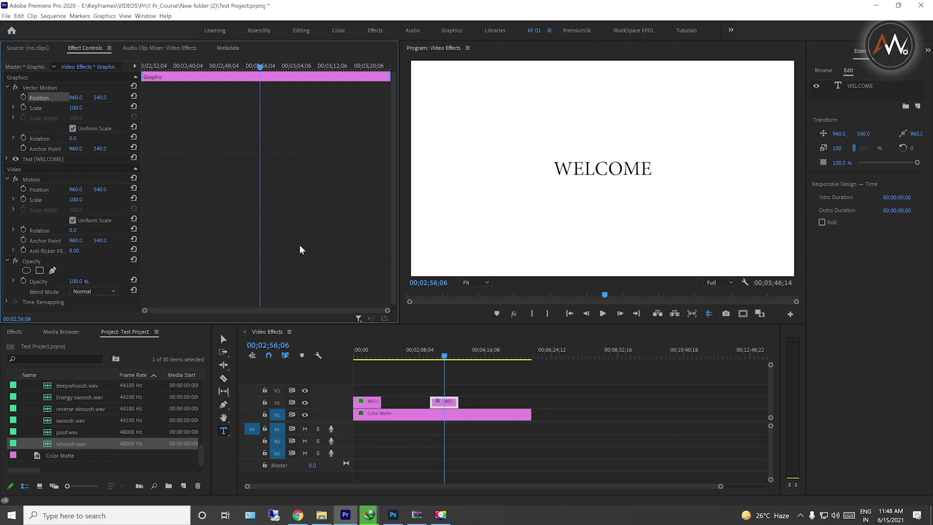
# Enlarge the copied title's Vector Motion Scale to 4203 and turn on Scale keyframing at the clip's beginning
pyautogui.click(432, 357)
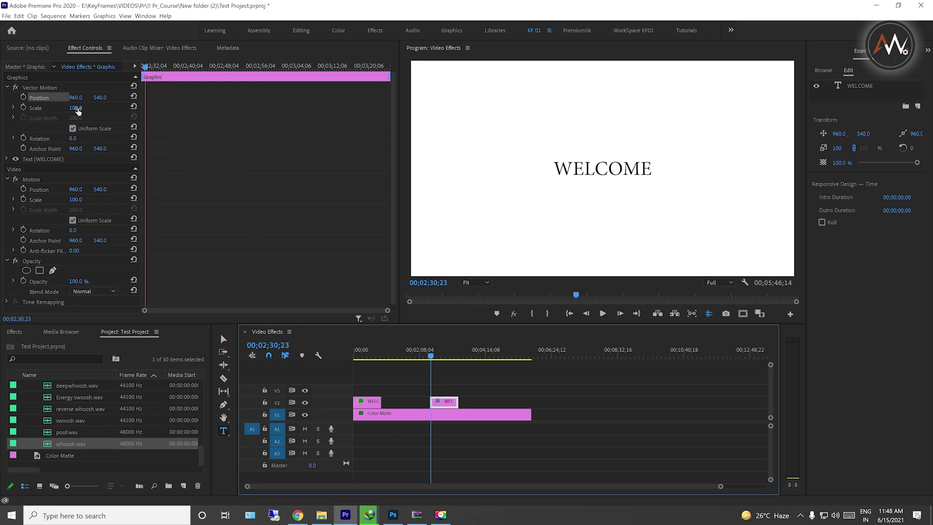
pyautogui.moveTo(76, 110); pyautogui.dragTo(28, 112)
pyautogui.click(23, 107)
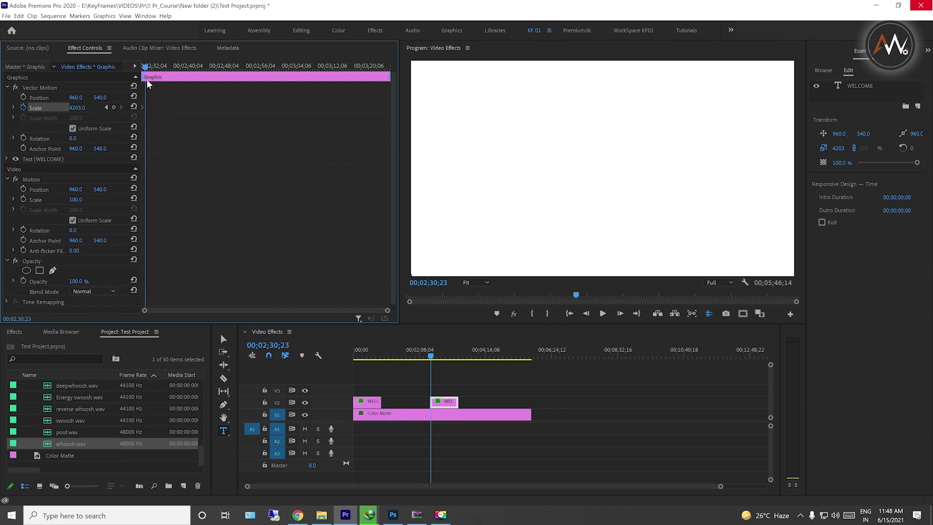
# Add a second Scale keyframe at 00;02;31;07 by resetting the copied title's Scale to 100
pyautogui.click(144, 64)
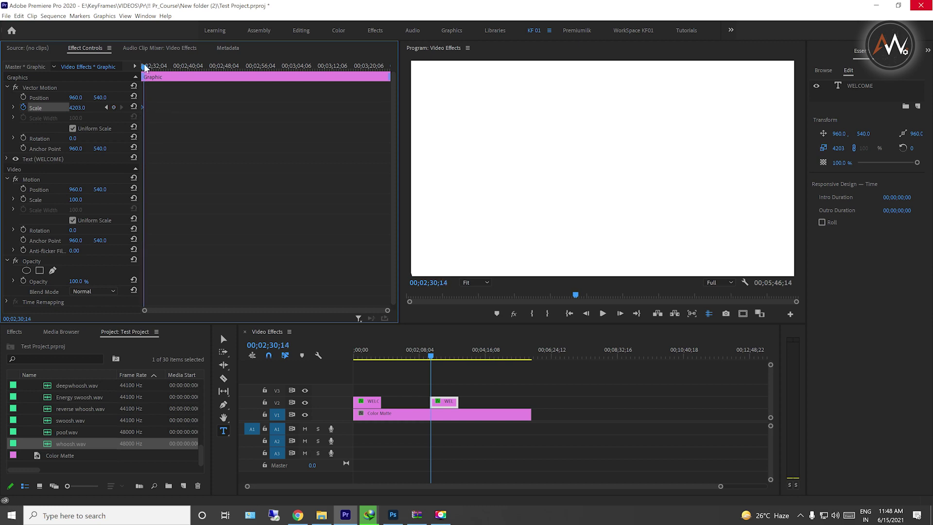
pyautogui.click(431, 356)
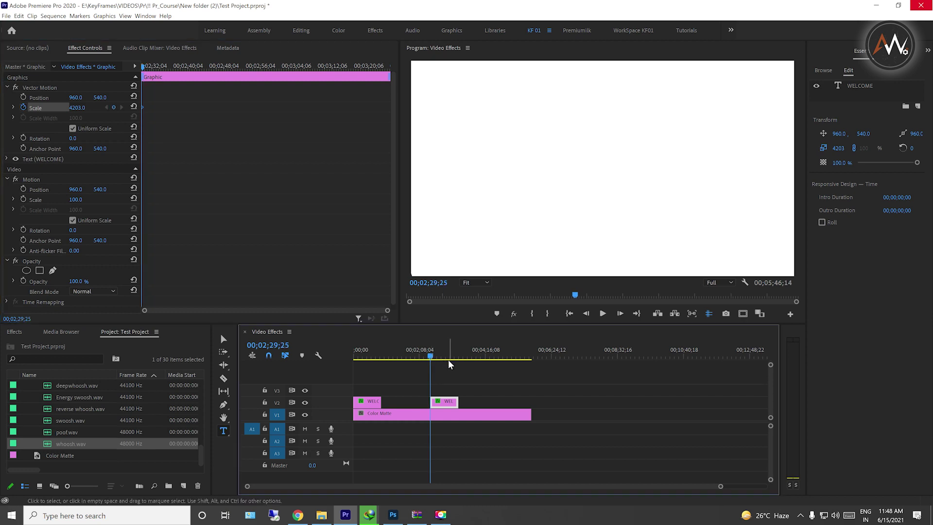
pyautogui.press('Right')
pyautogui.press('Right')
pyautogui.press('Right')
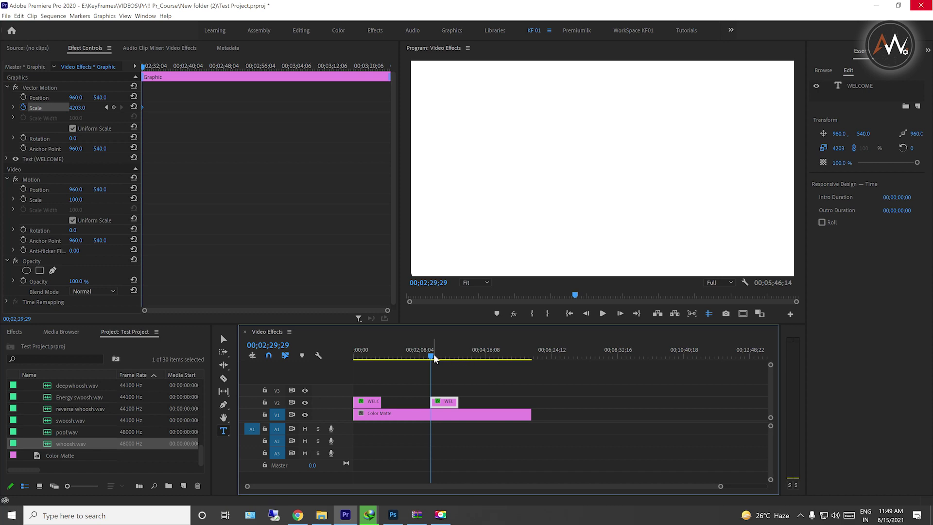
pyautogui.moveTo(431, 359); pyautogui.dragTo(431, 356)
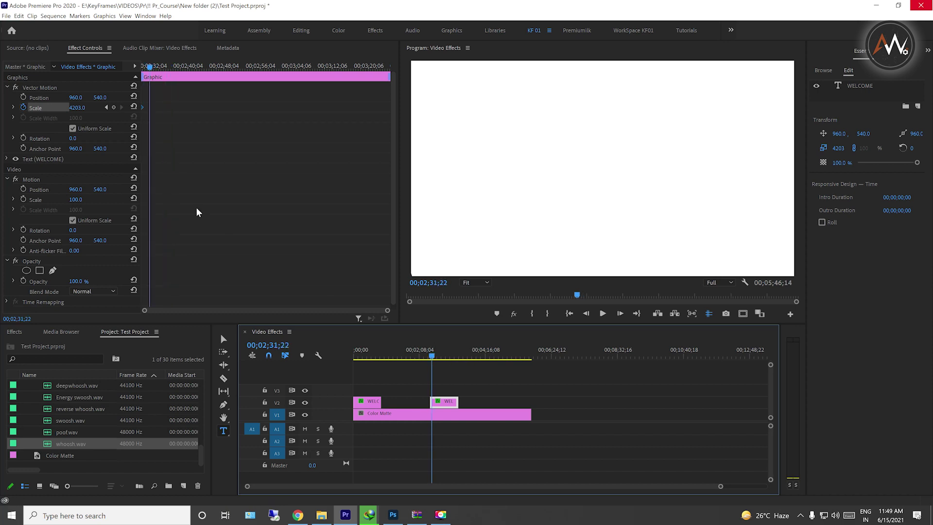
pyautogui.click(146, 66)
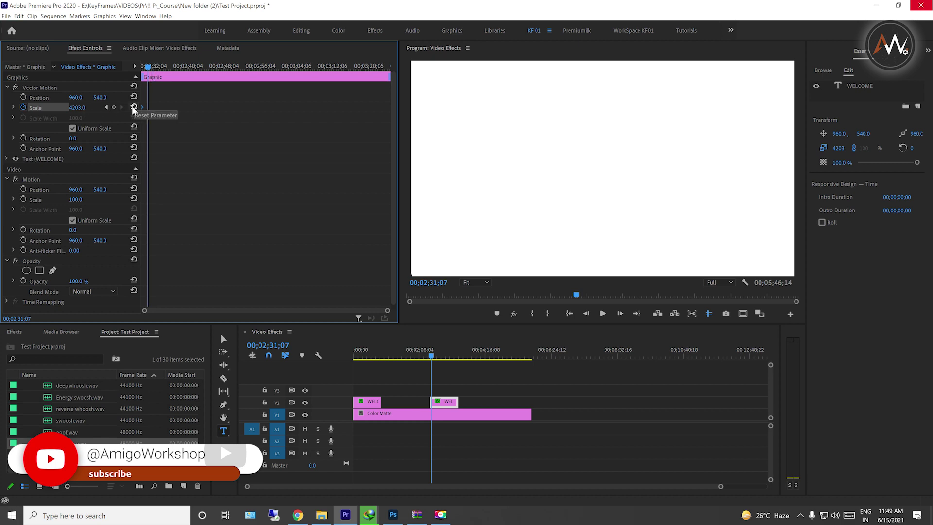
pyautogui.click(134, 108)
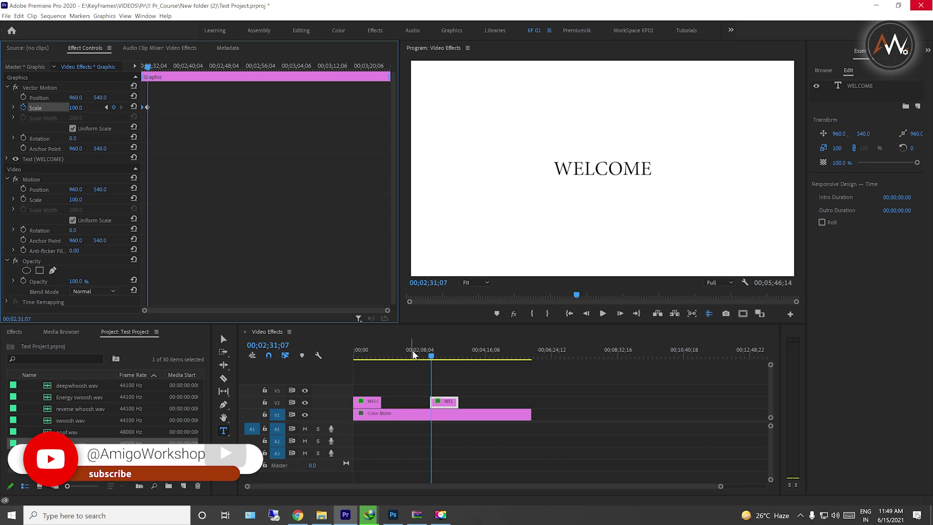
# Play the copied WELCOME title's scale-down animation from just before the clip starts
pyautogui.moveTo(432, 357); pyautogui.dragTo(427, 356)
pyautogui.press('space')
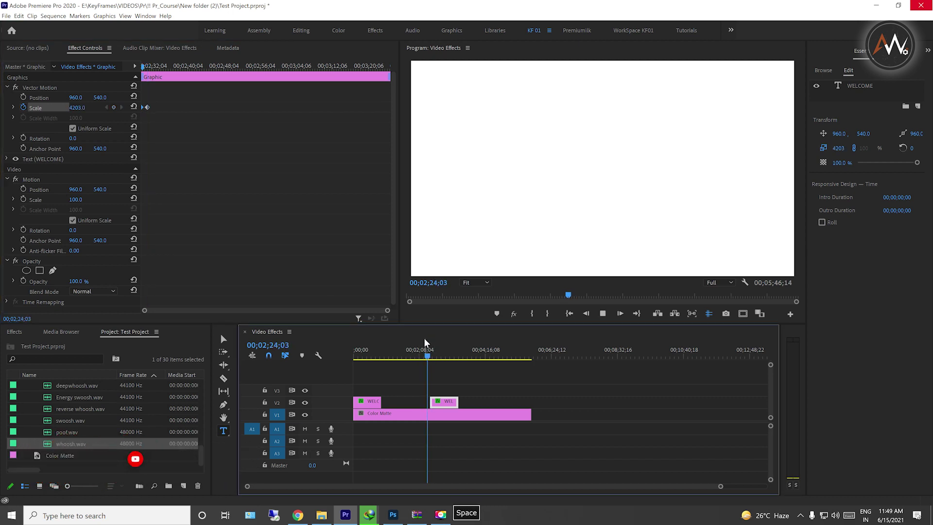
pyautogui.press('space')
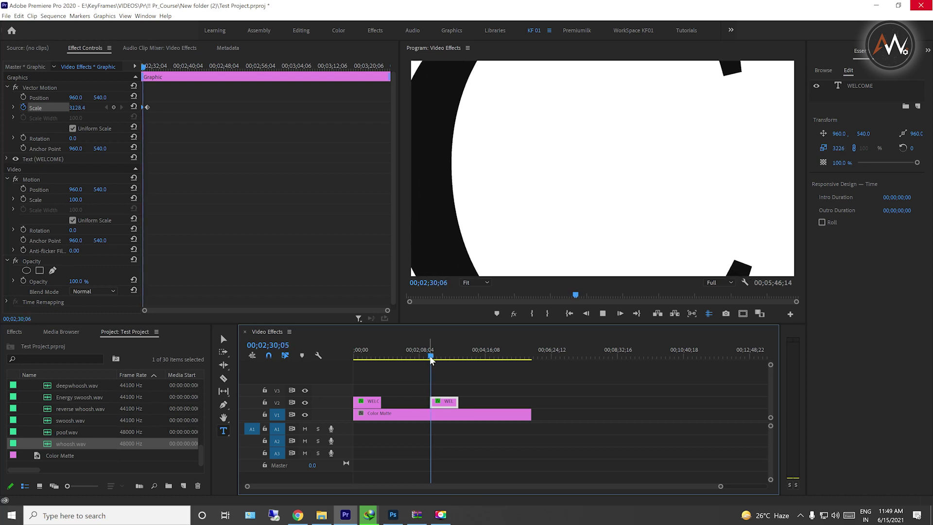
pyautogui.press('space')
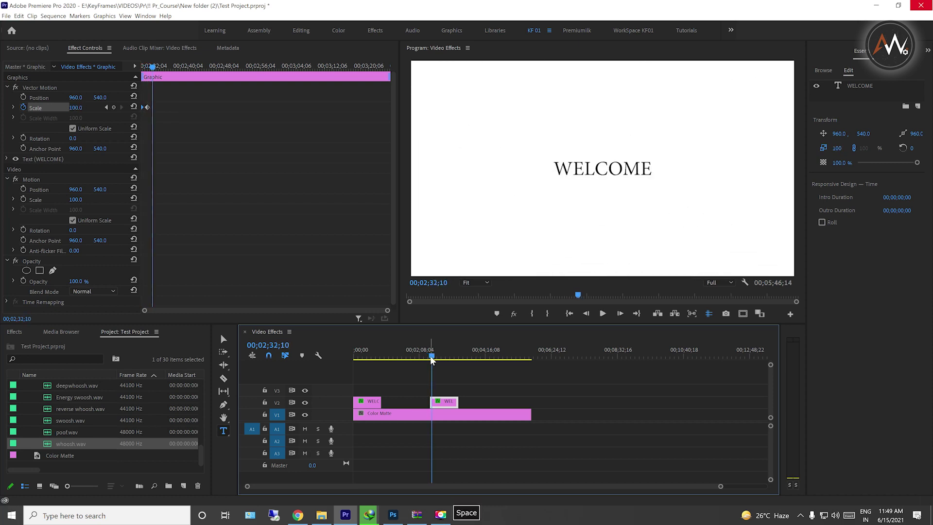